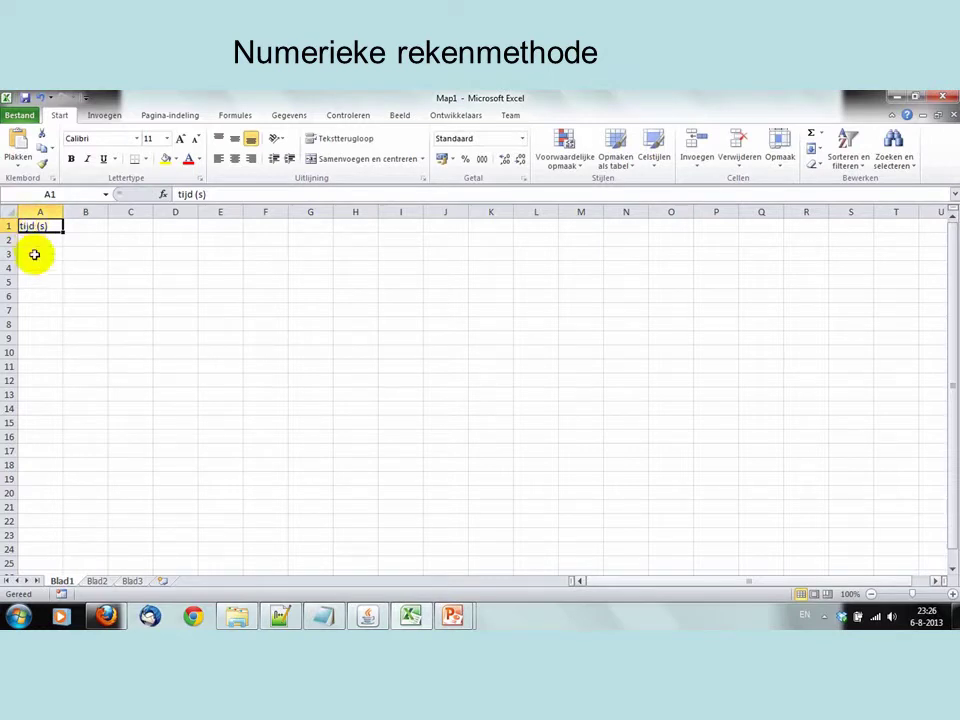
Step: Replace the heading in cell A1 with "t (s)"
text(t)
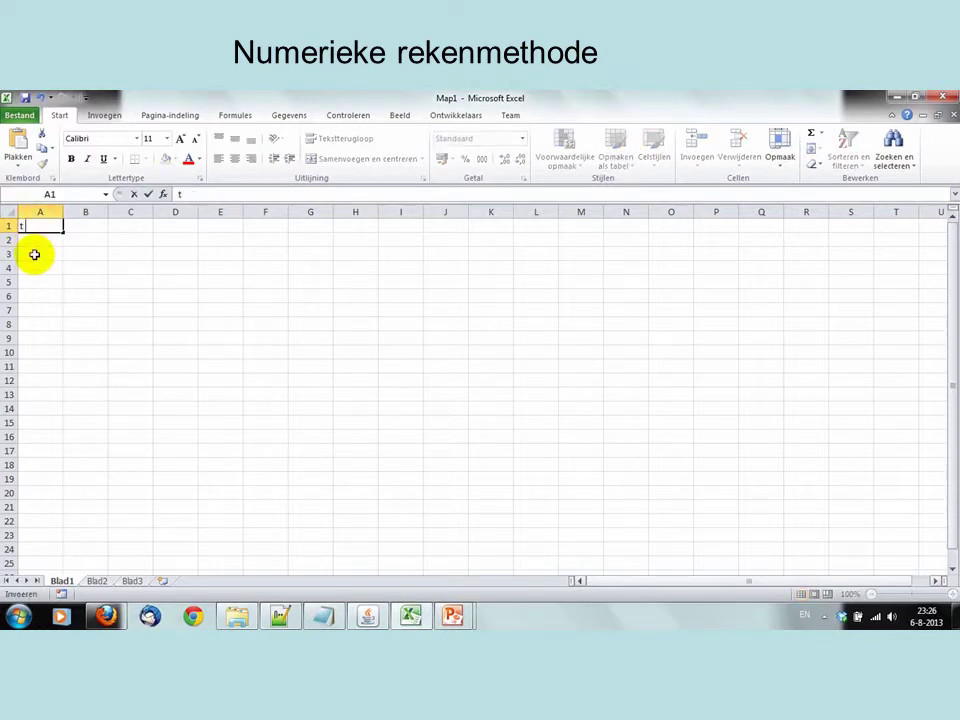
text( (s))
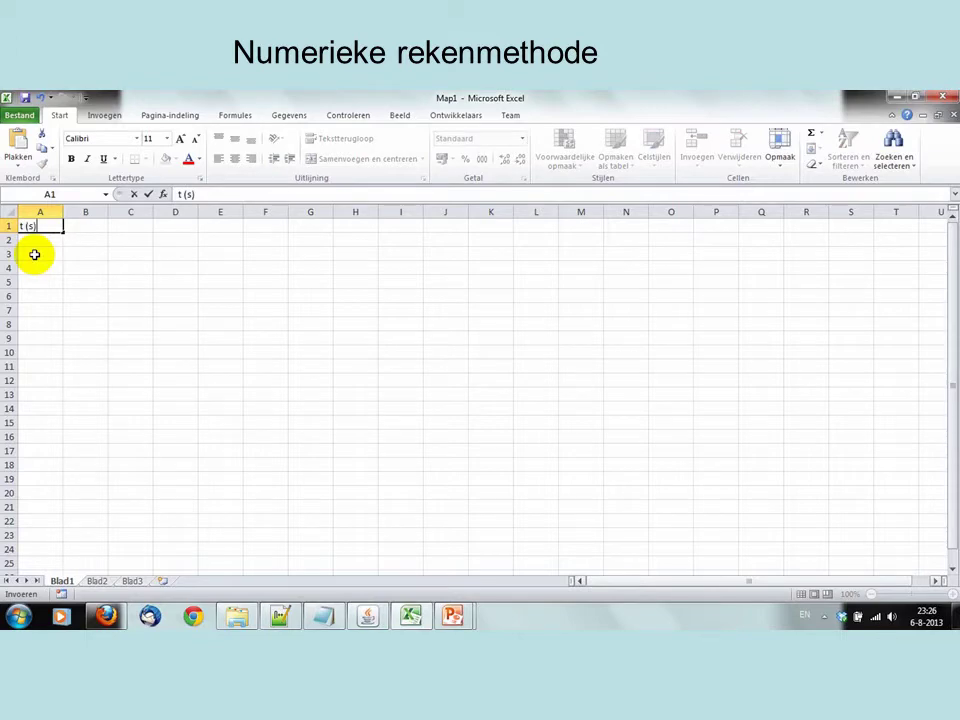
click(87, 227)
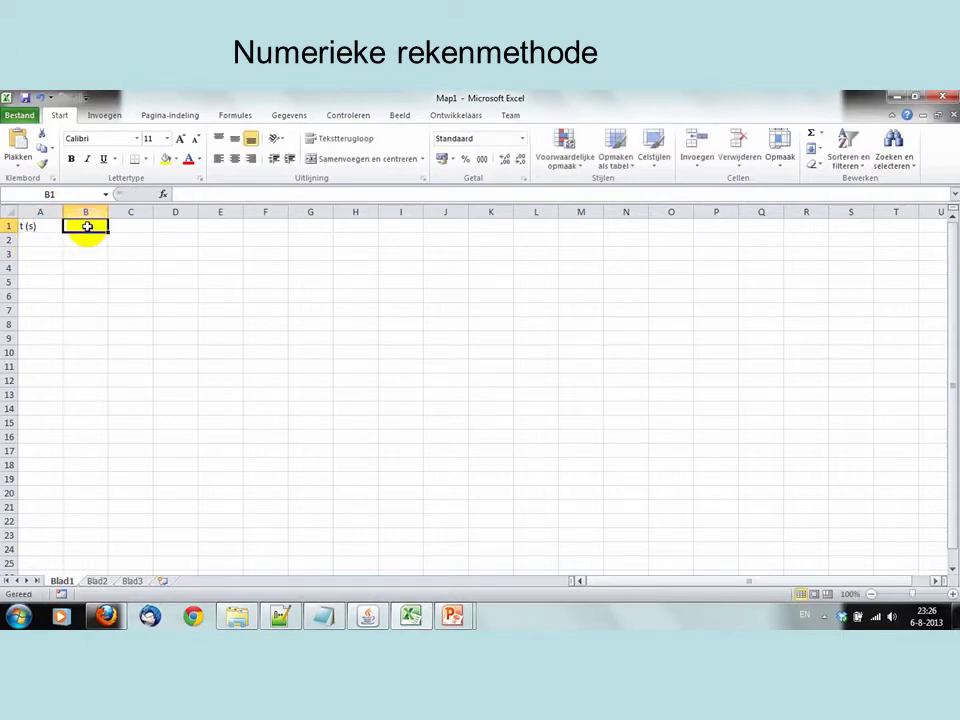
Step: Consult the formulas on the PowerPoint slide, return to Excel, and enter the headings "dx (m)" in B1 and "x (m)" in C1
mouse_move(454, 618)
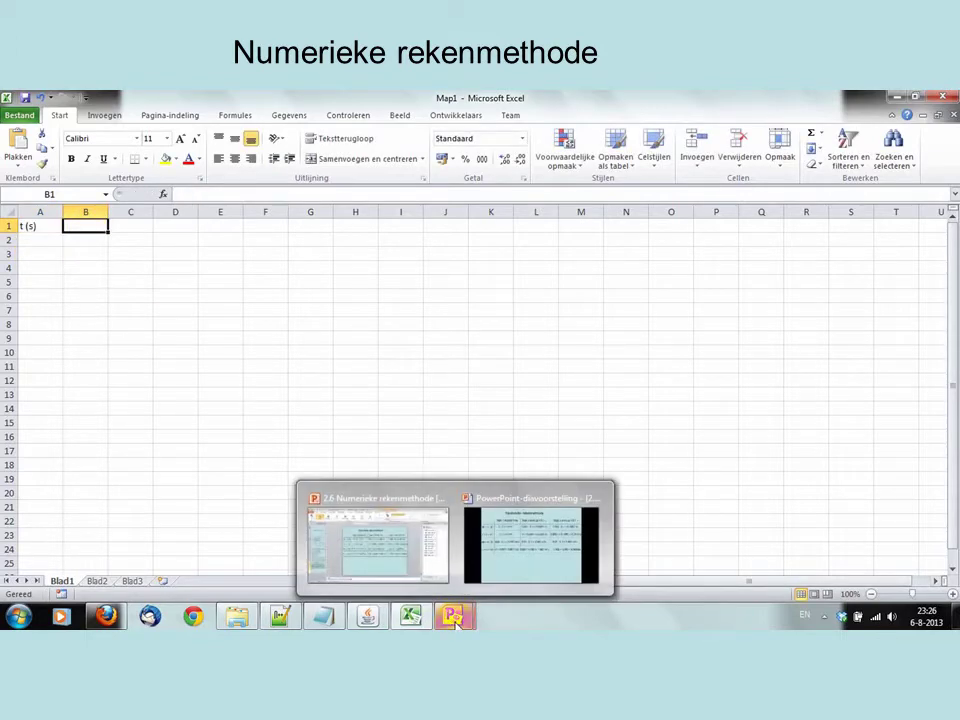
click(510, 544)
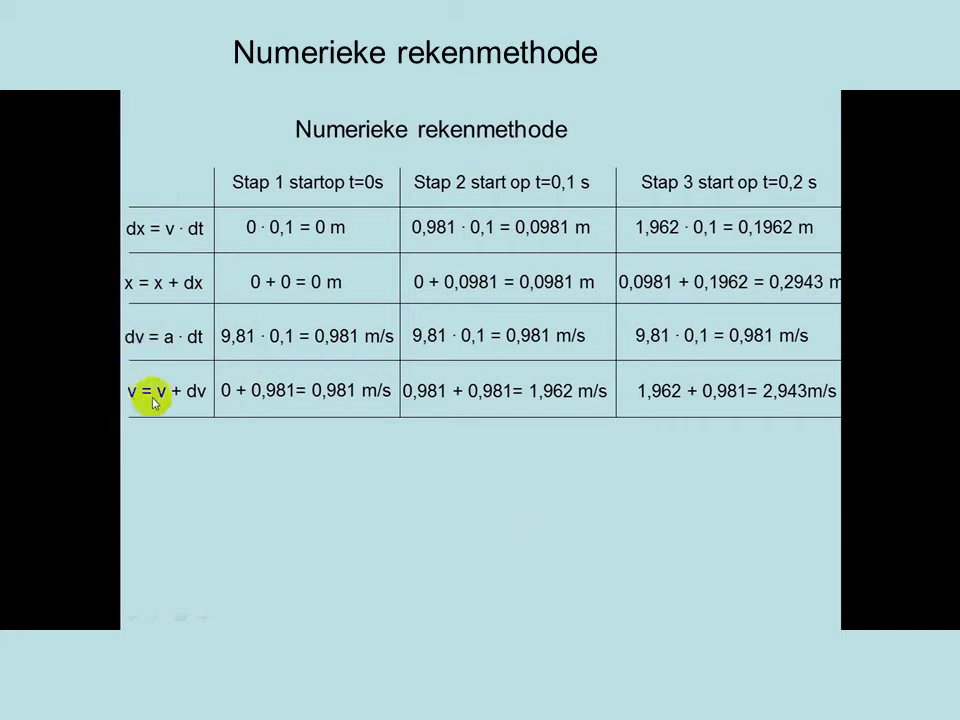
key(alt+Tab)
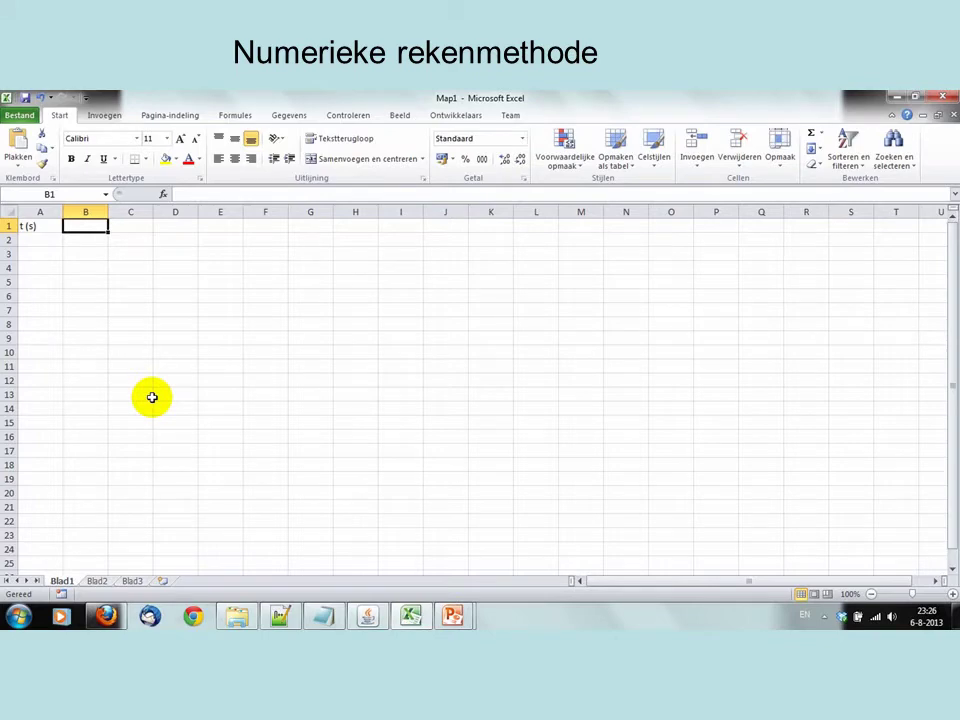
text(dx ()
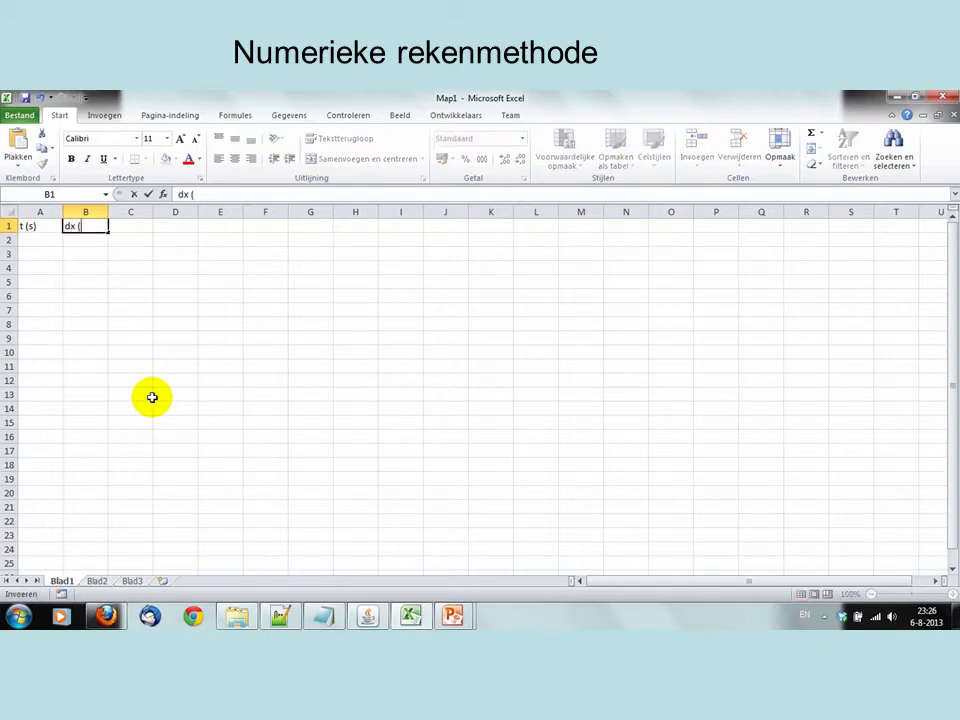
text(m))
key(Tab)
text(x)
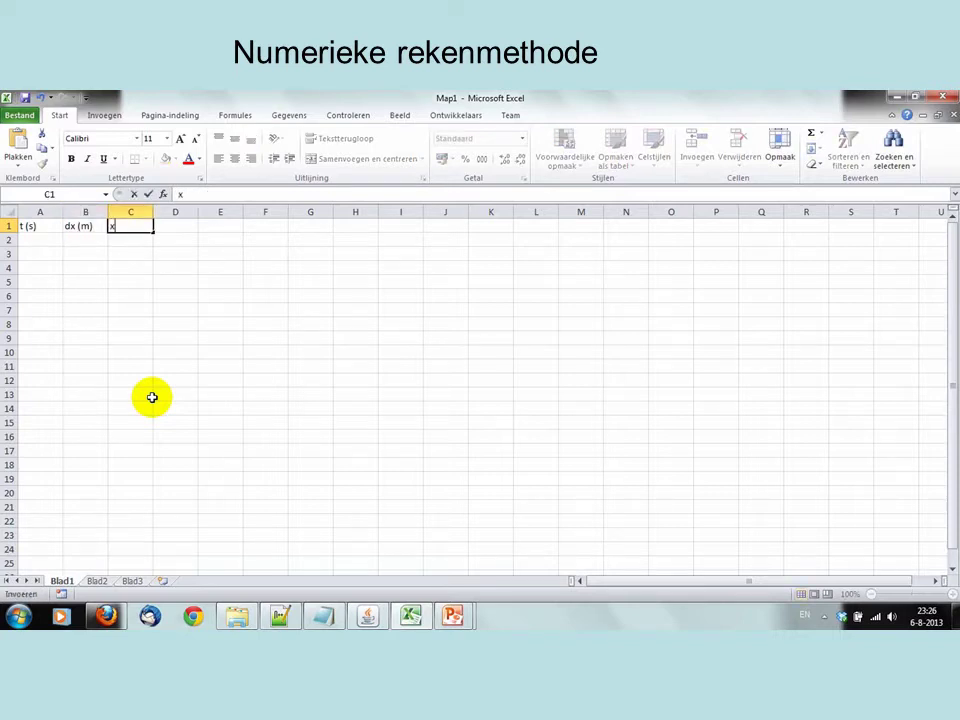
text( (m))
key(Tab)
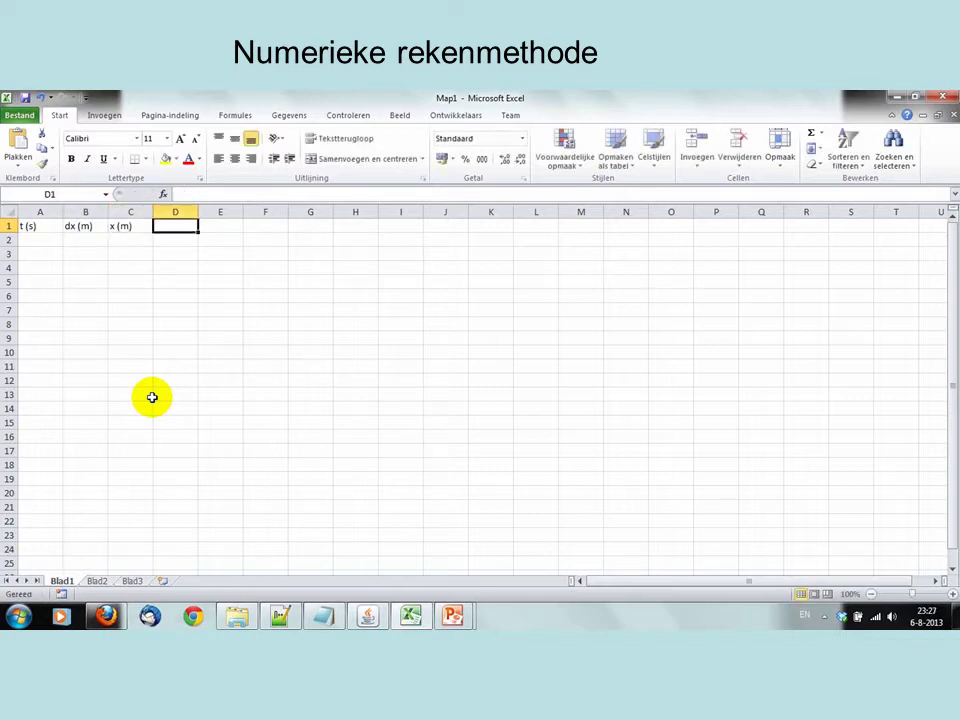
Step: Enter the headings "dv (m/s)" in cell D1 and "v (m/s)" in cell E1
text(dv)
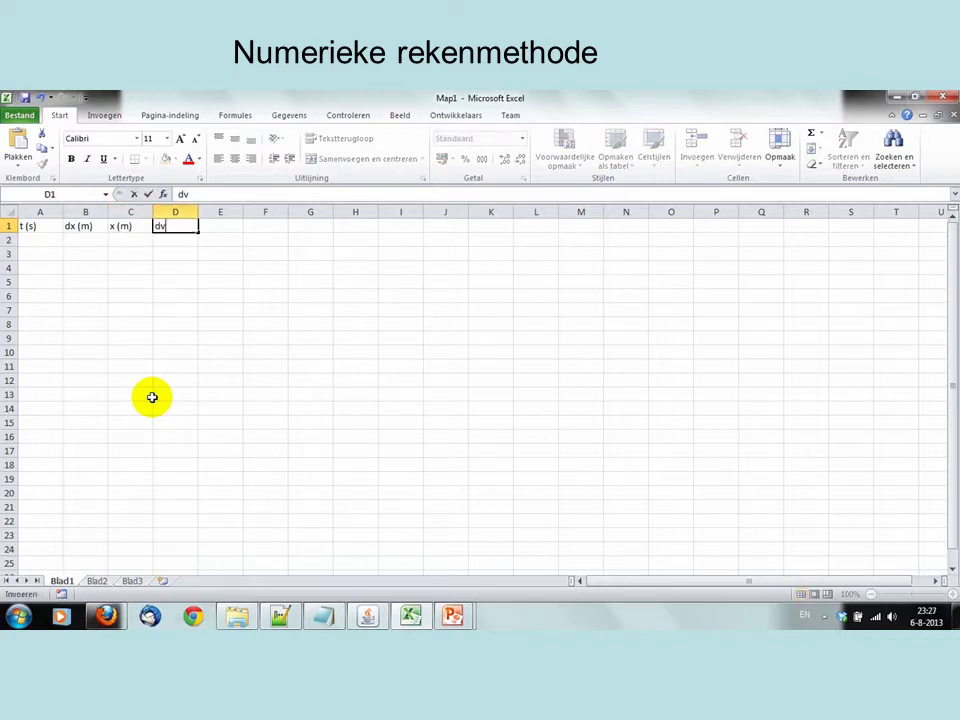
text( (m/s))
key(Tab)
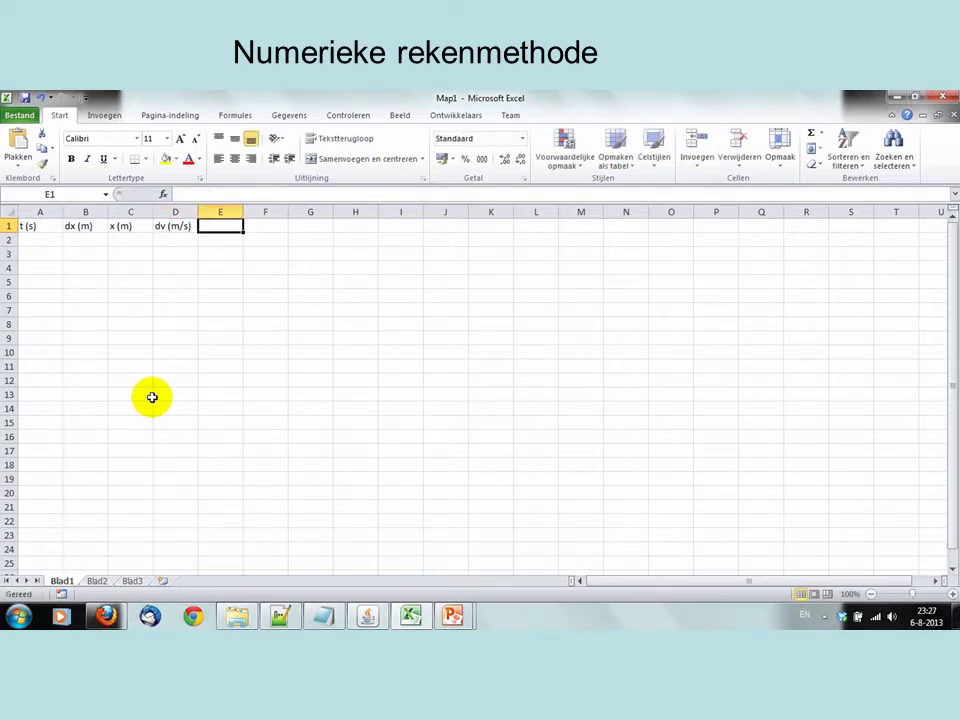
text(v (m/s)
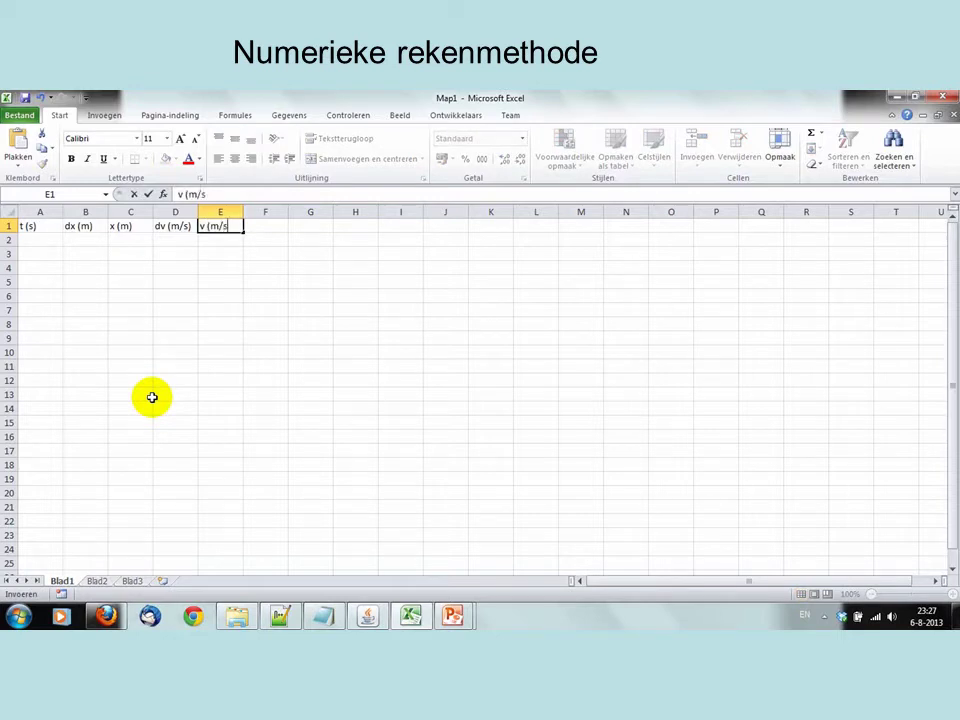
text())
key(Return)
Step: Enter 0 as the starting time in cell A2
key(Left)
key(Left)
key(Left)
key(Left)
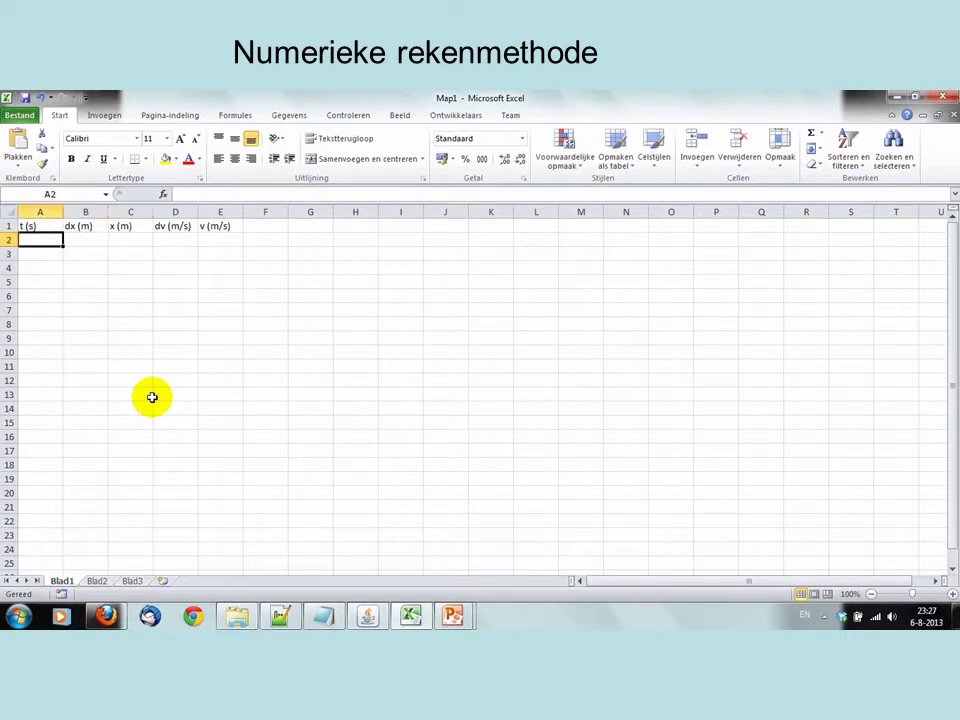
text(0)
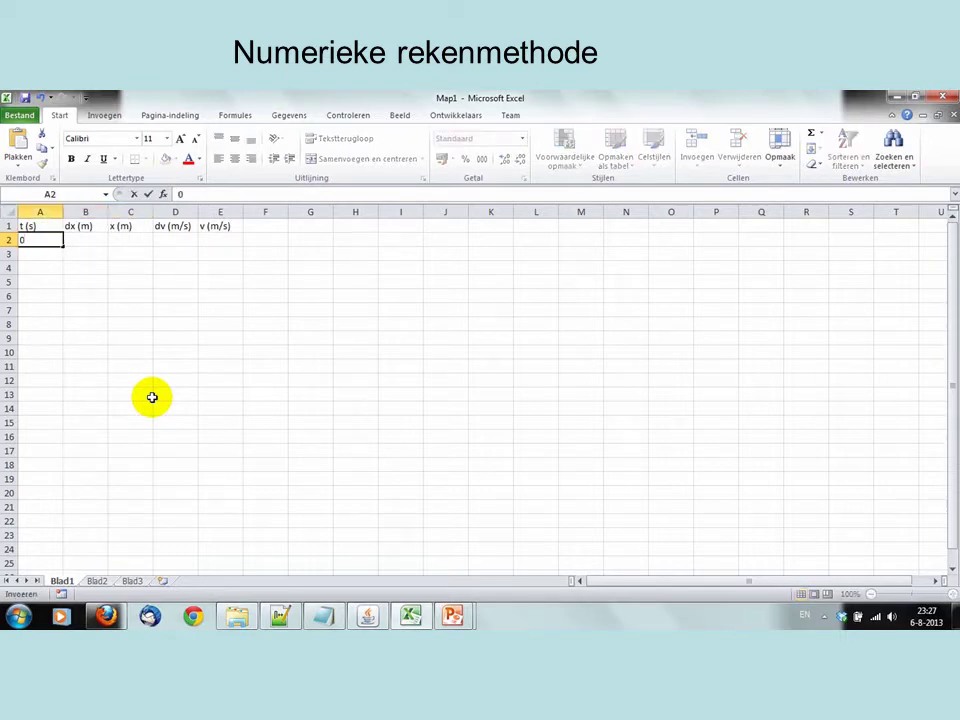
key(Tab)
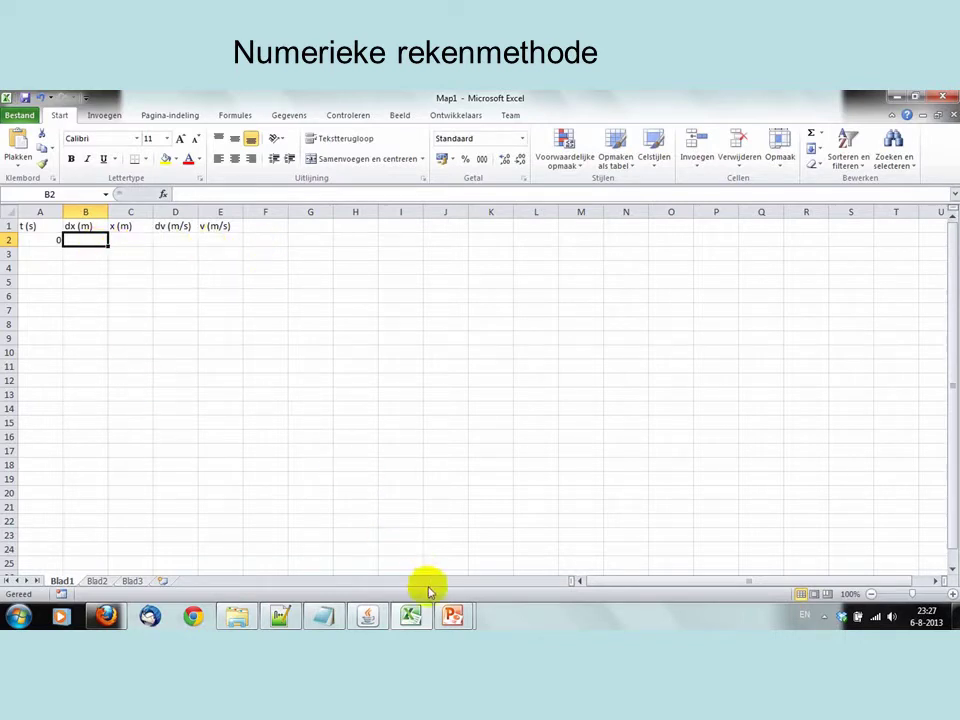
Step: Consult the step 1 results on the PowerPoint slide, return to Excel, and enter 0 in both B2 and C2
mouse_move(452, 611)
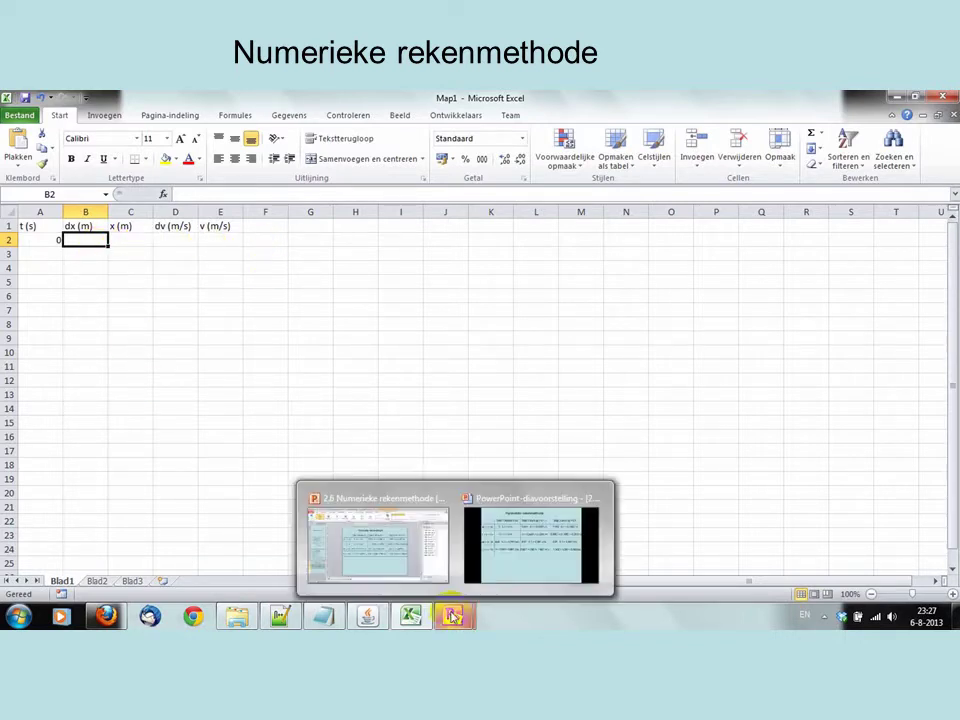
click(505, 551)
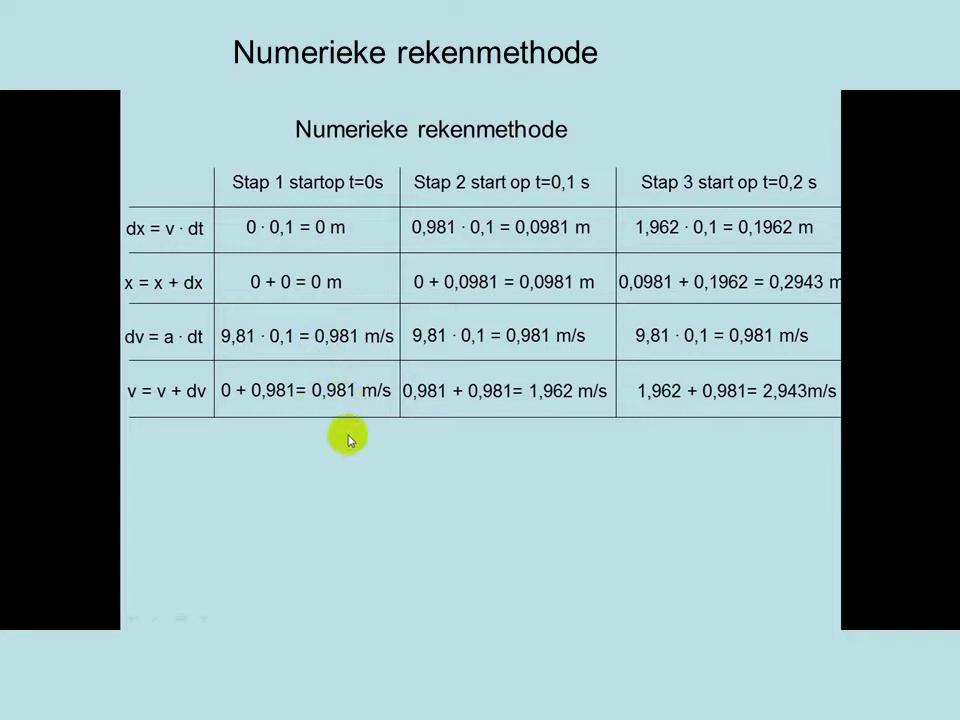
key(alt+Tab)
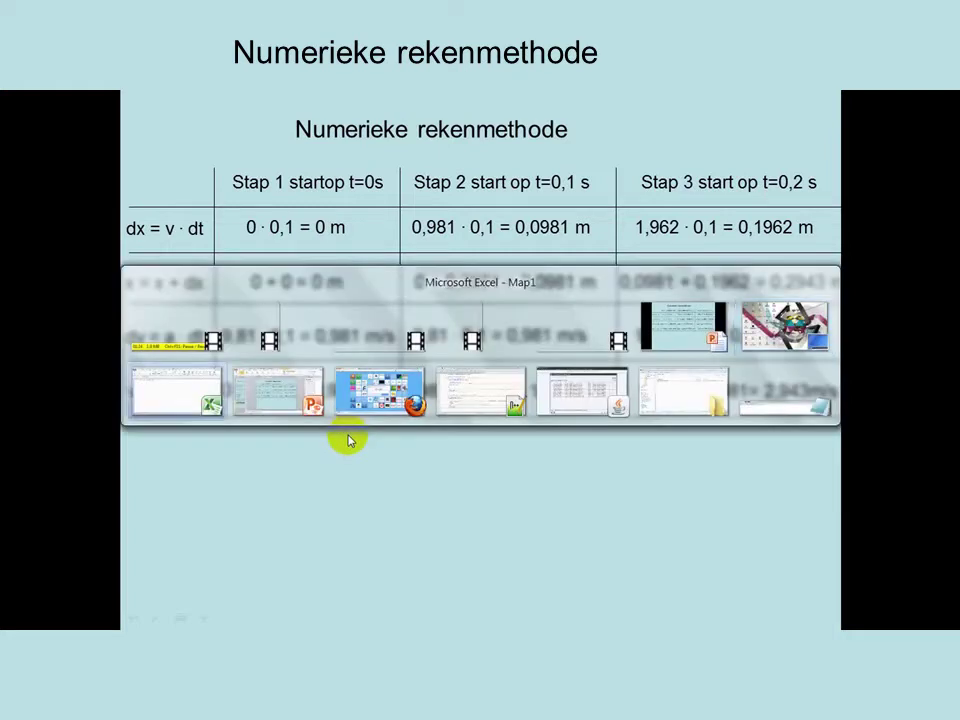
text(0)
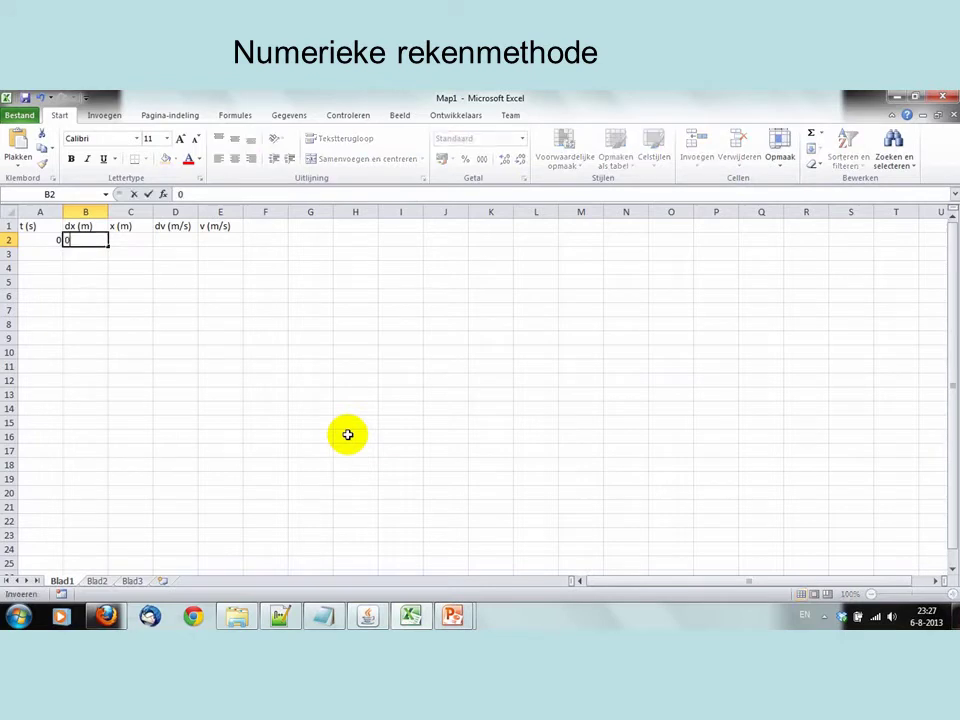
key(Tab)
text(0)
key(Tab)
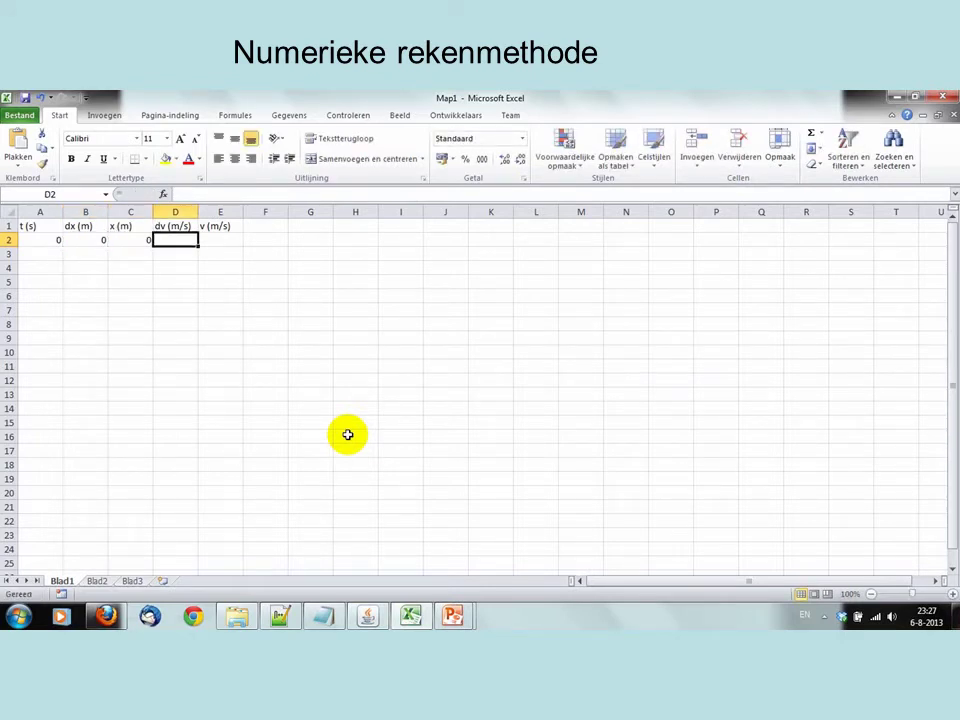
Step: Enter 0,981 as the first dv value in D2 and 0,981 as the first v value in E2
text(0,981)
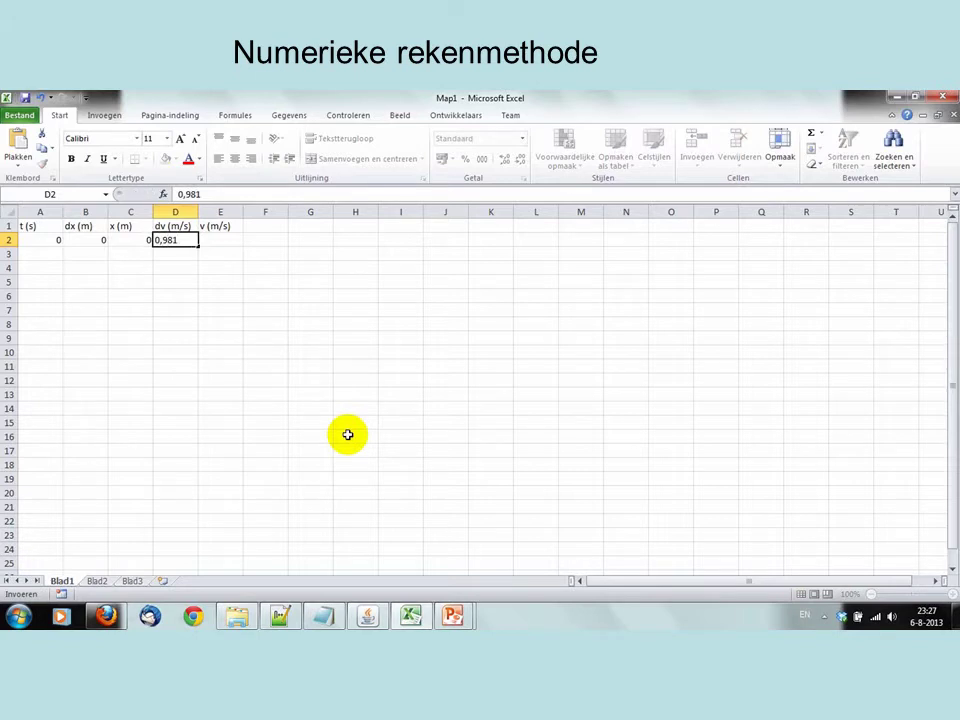
key(Tab)
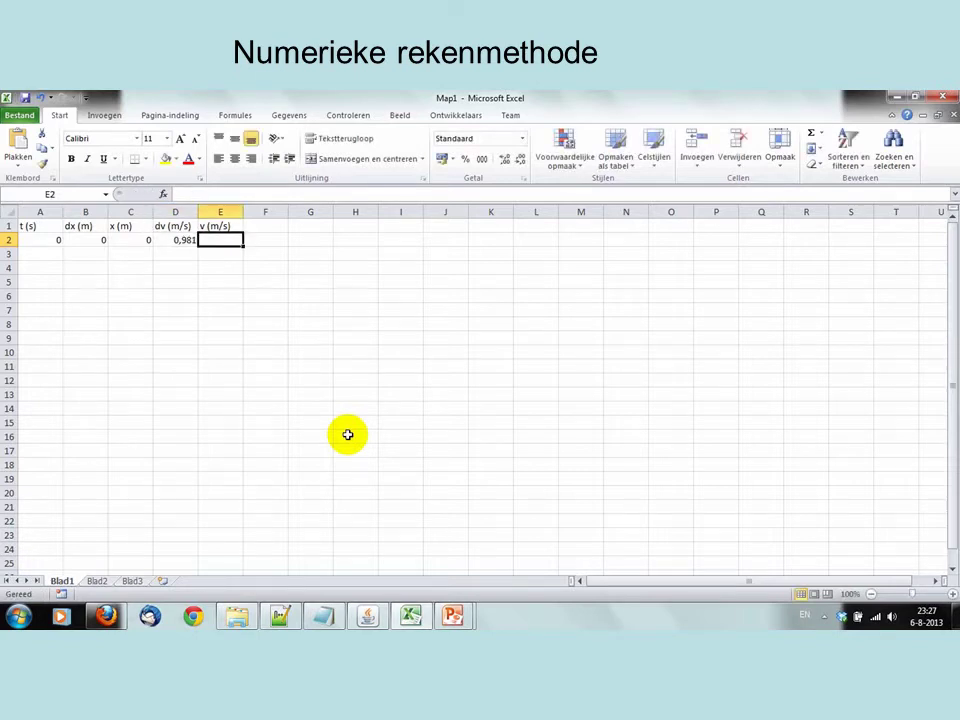
text(0,981)
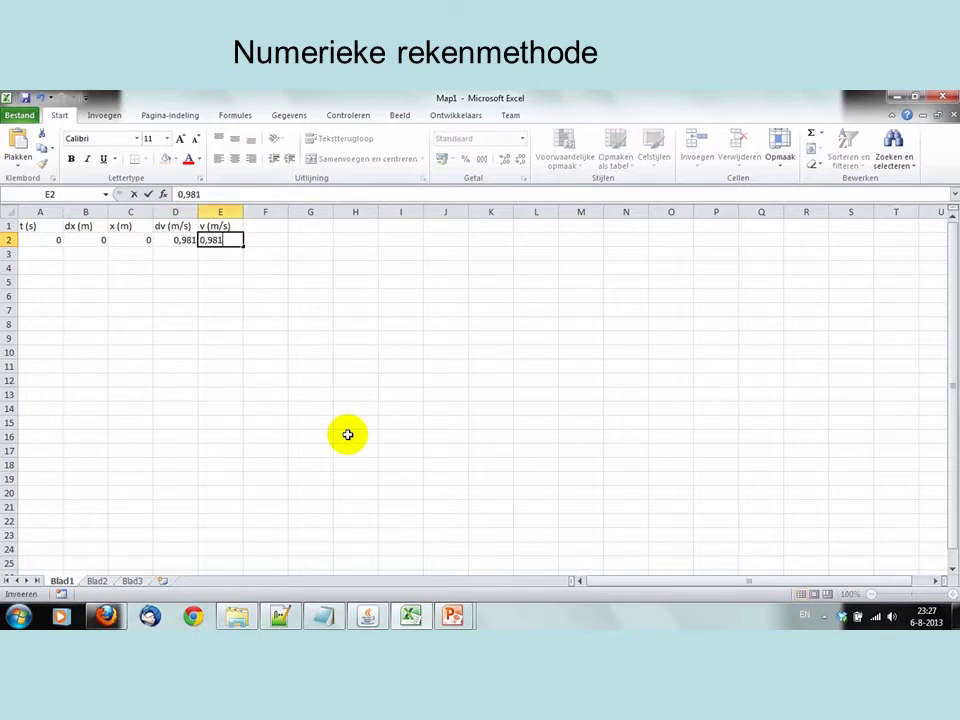
key(Return)
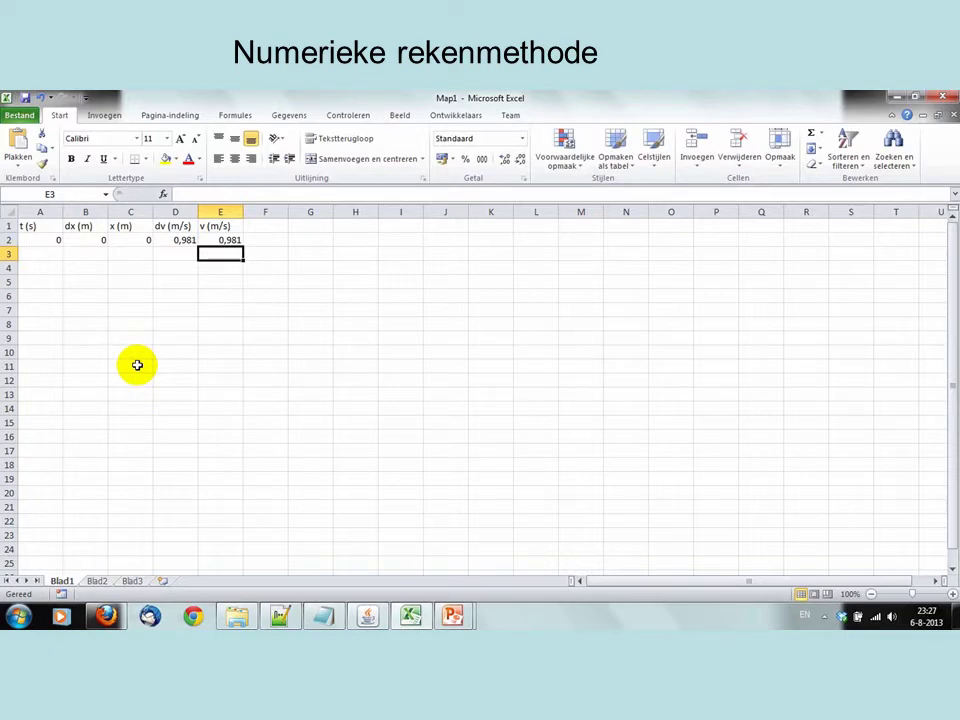
Step: Add the time step constant with the label "dt" in G1 and the value 0,1 in H1
click(46, 253)
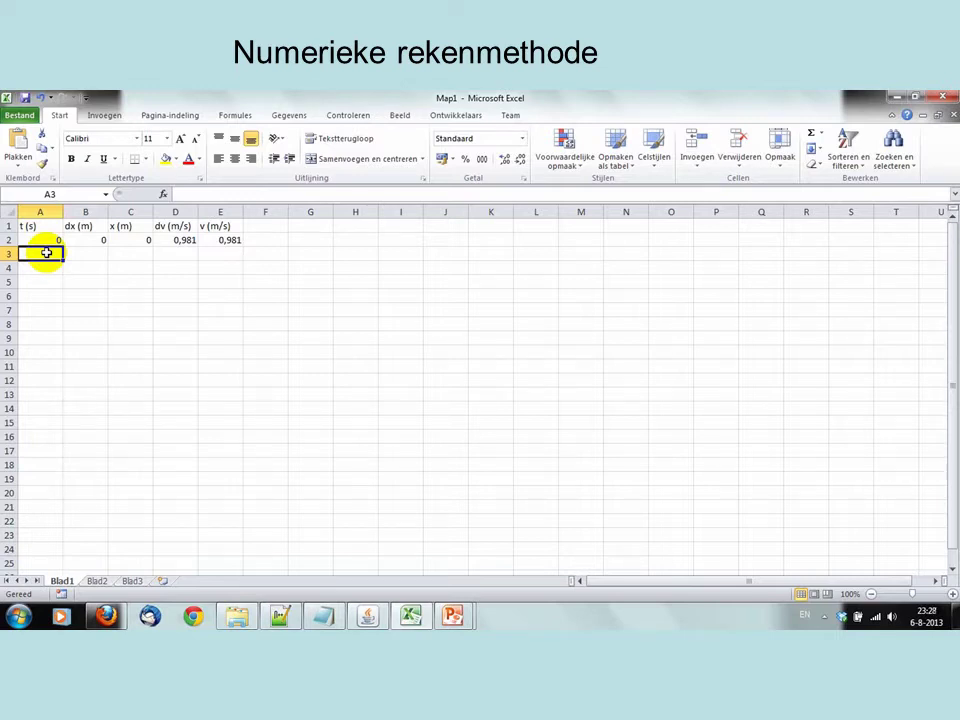
click(313, 227)
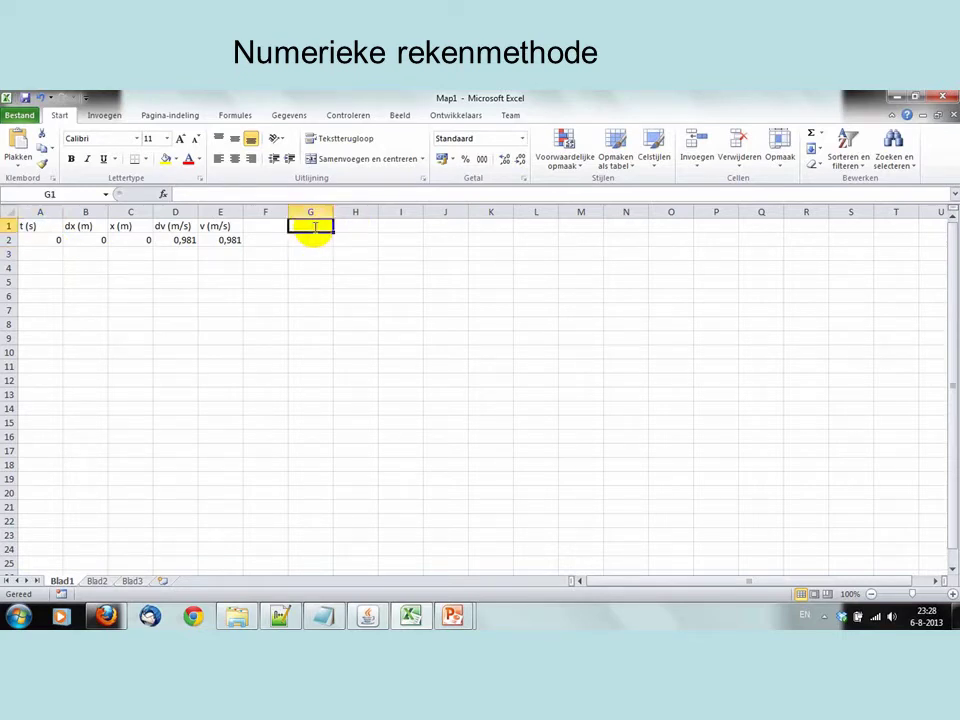
text(dt)
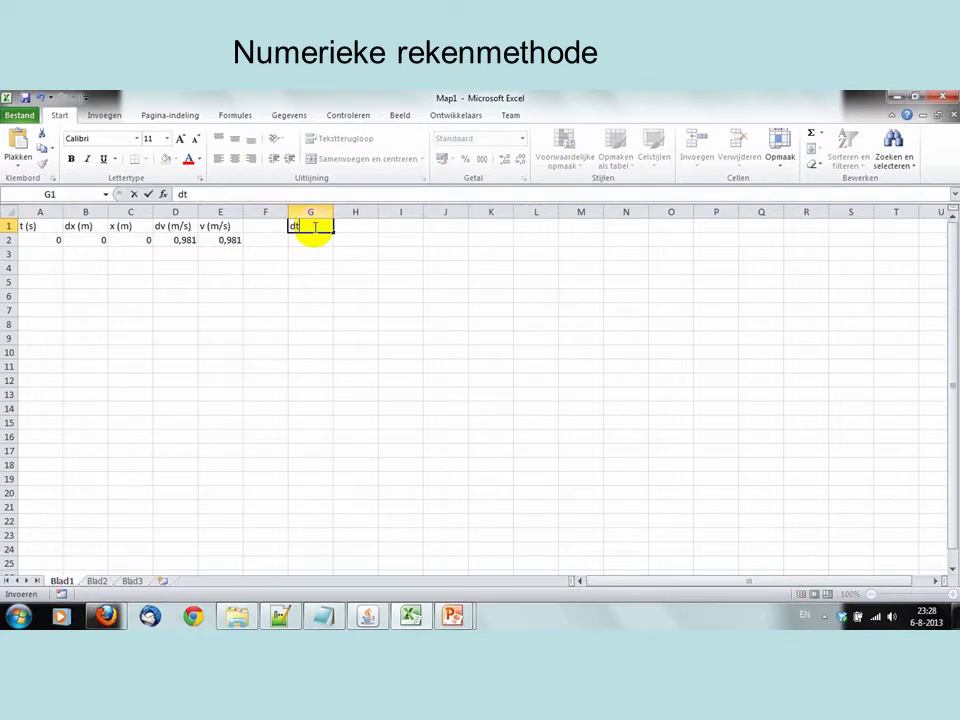
key(Tab)
text(0,1)
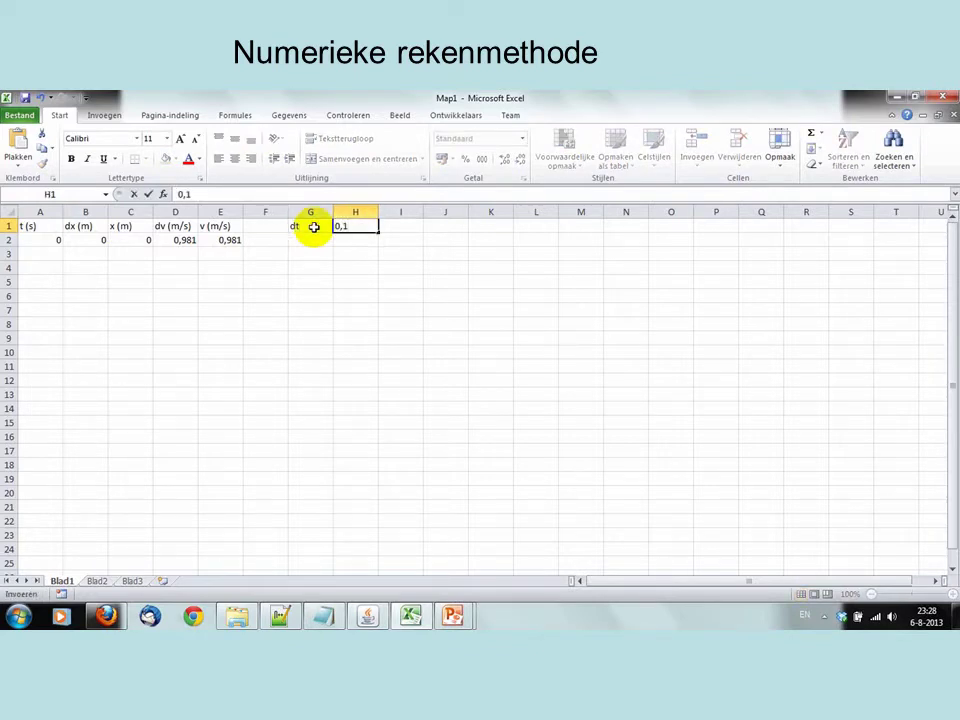
key(Return)
Step: Add the acceleration constant with the label "a" in G2 and the value 9,81 in H2
click(312, 239)
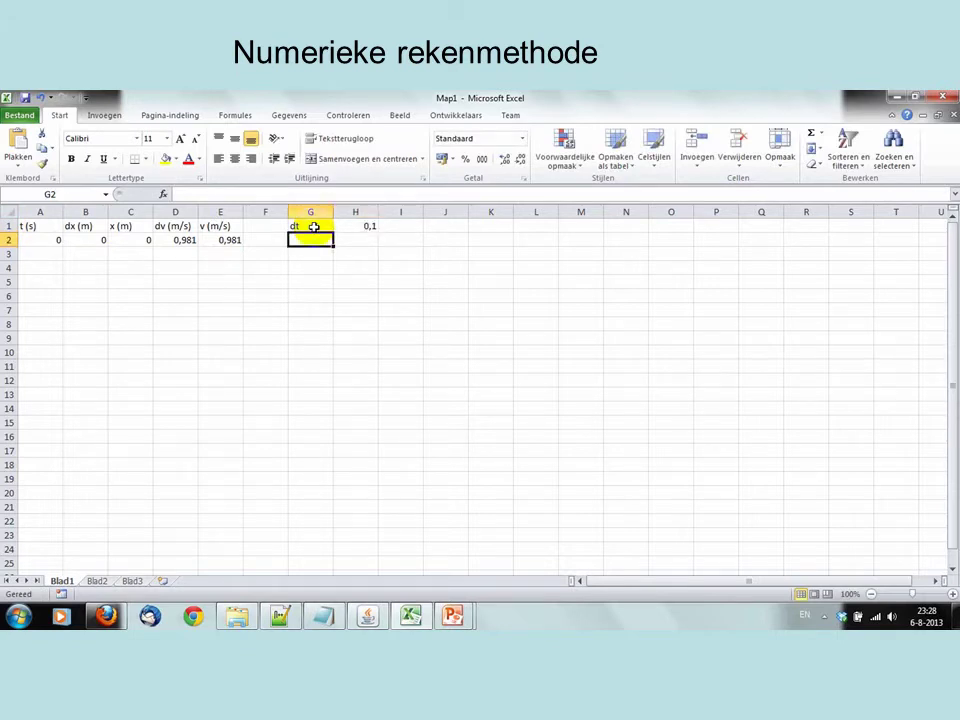
text(a)
key(Tab)
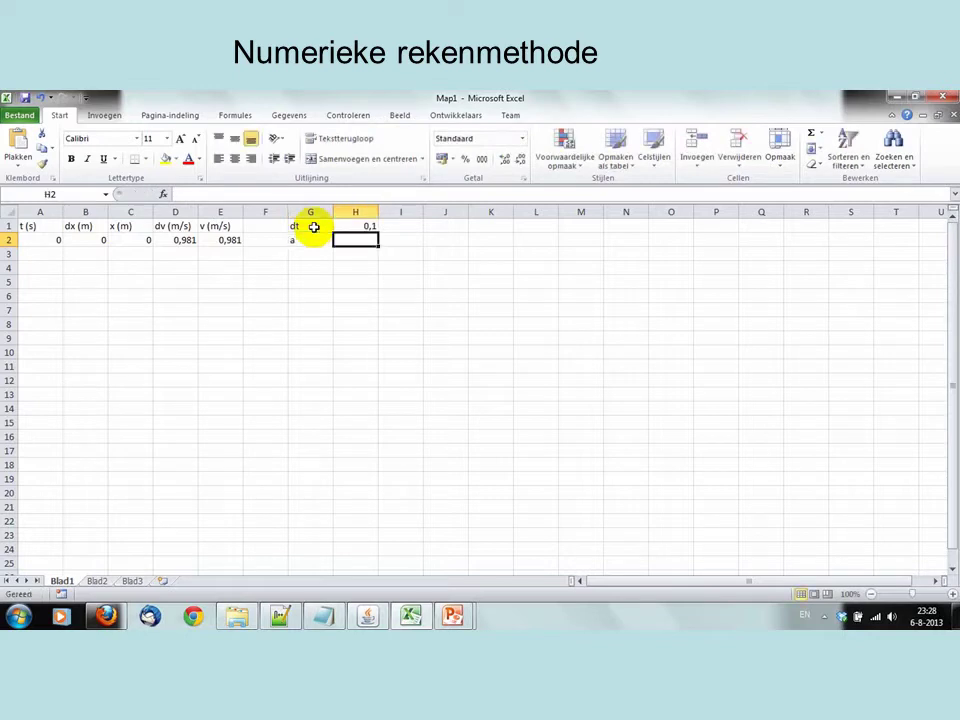
text(9,81)
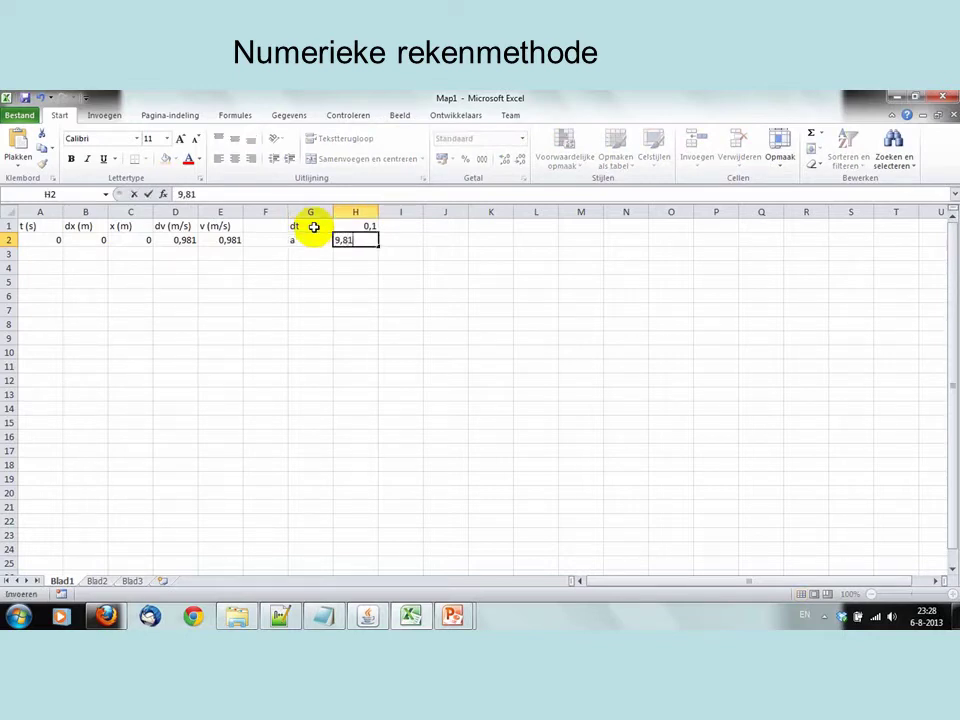
key(Tab)
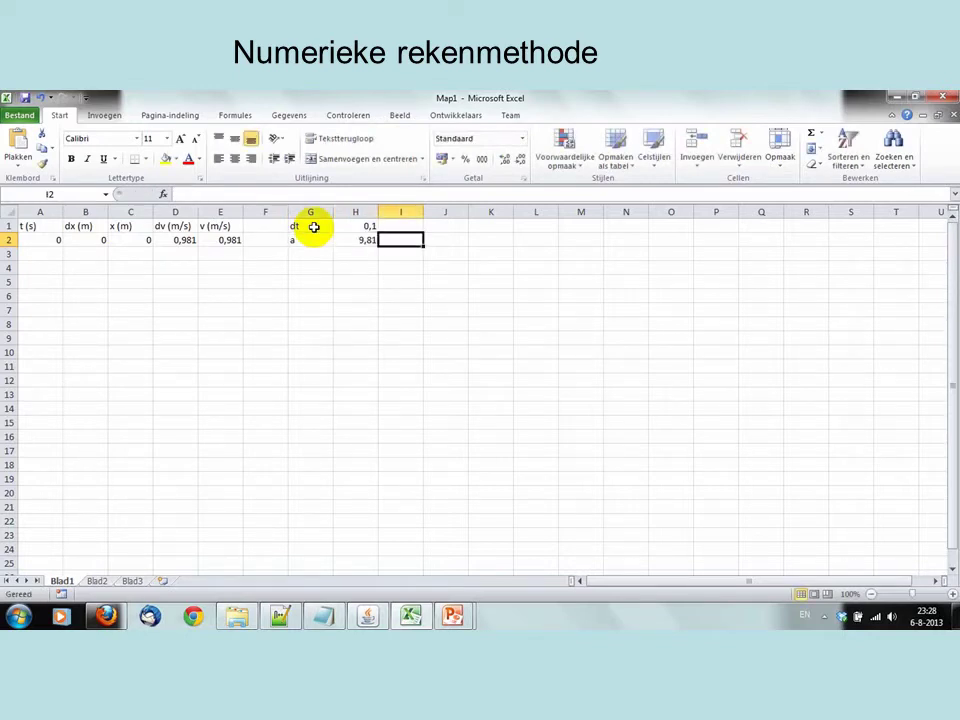
Step: Enter the units beside the constants: "m/s^2" in I2 for a and "s" in I1 for dt
text(m/s)
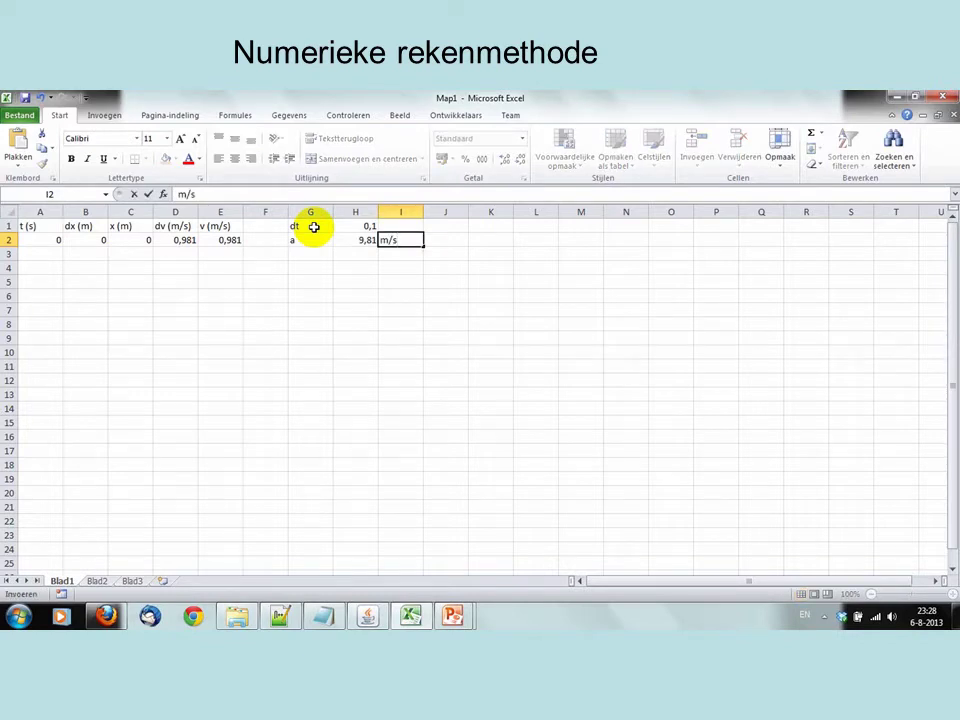
text(^2)
key(Up)
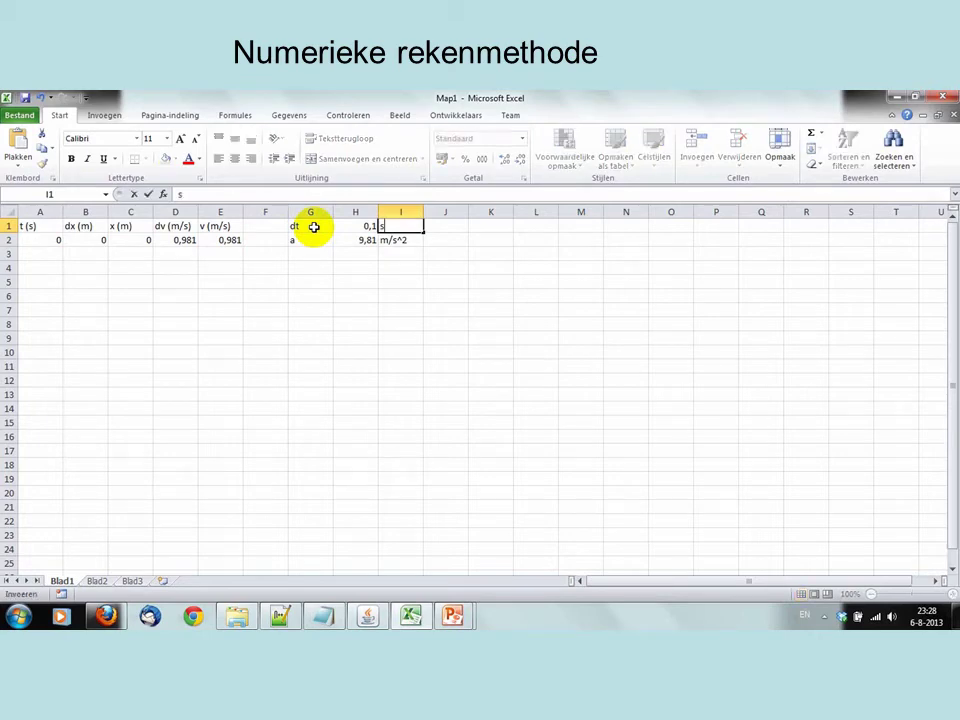
text(s)
key(Return)
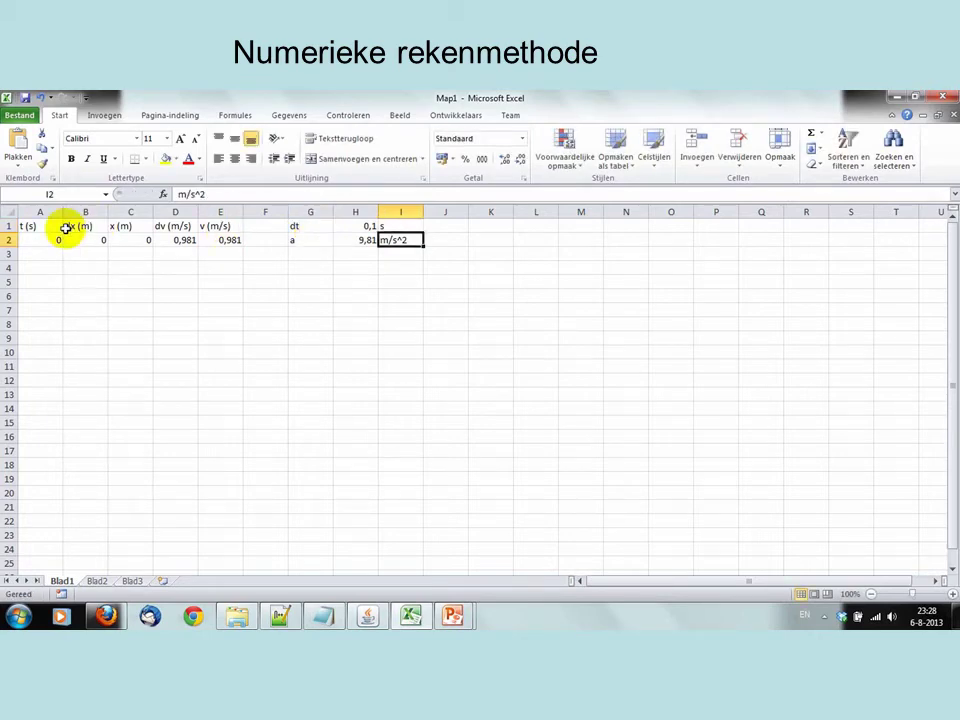
Step: Enter the formula =A2+H1 in A3 to compute the next time value from the time step
click(41, 254)
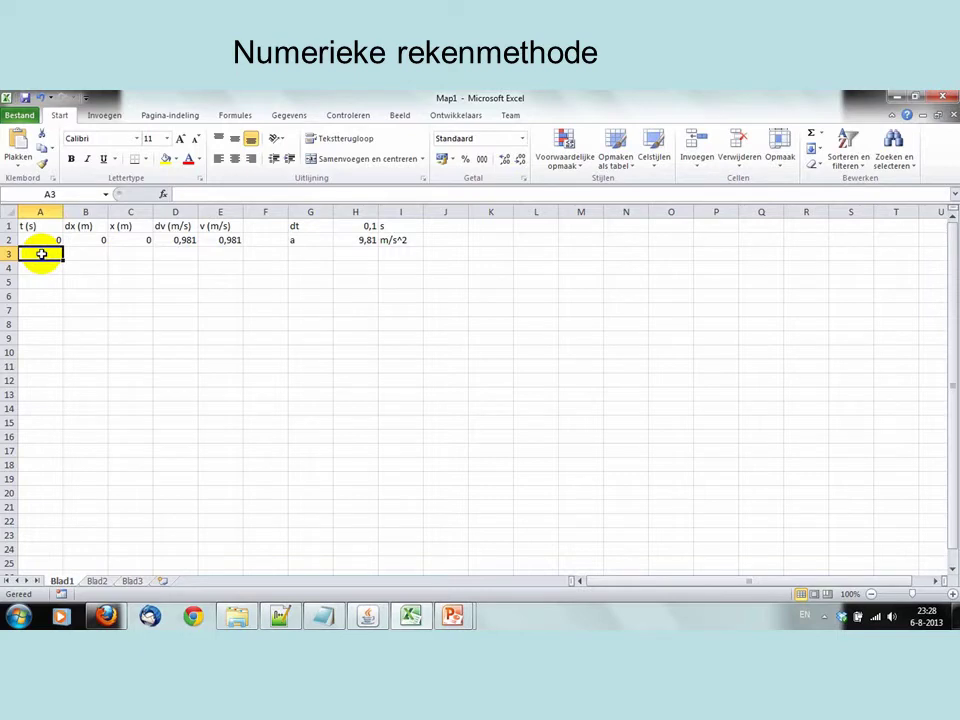
text(=)
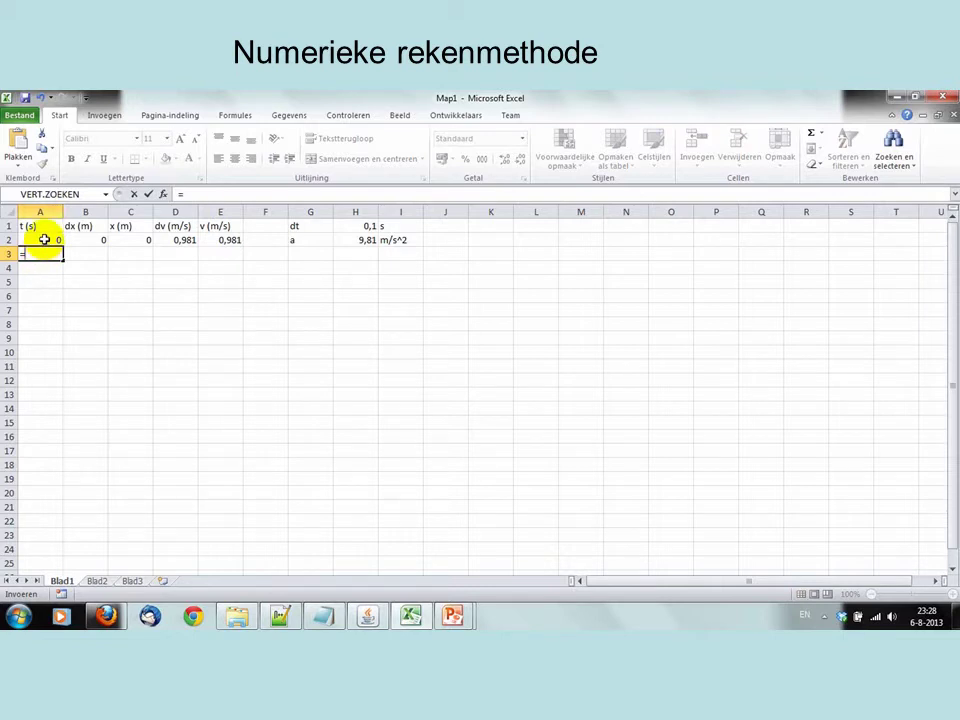
click(44, 240)
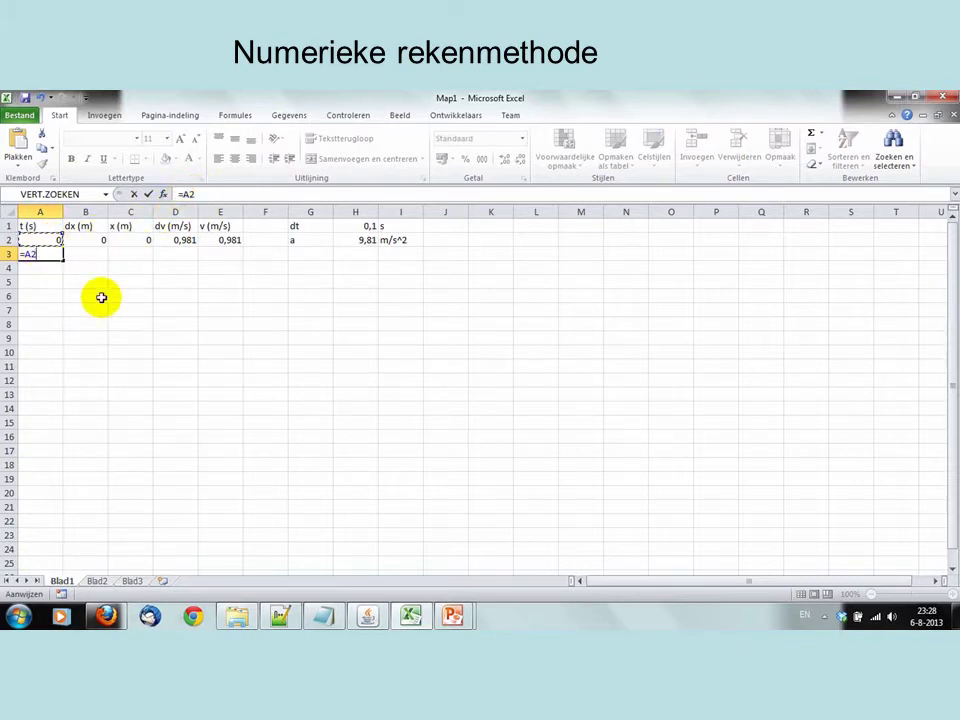
text(+)
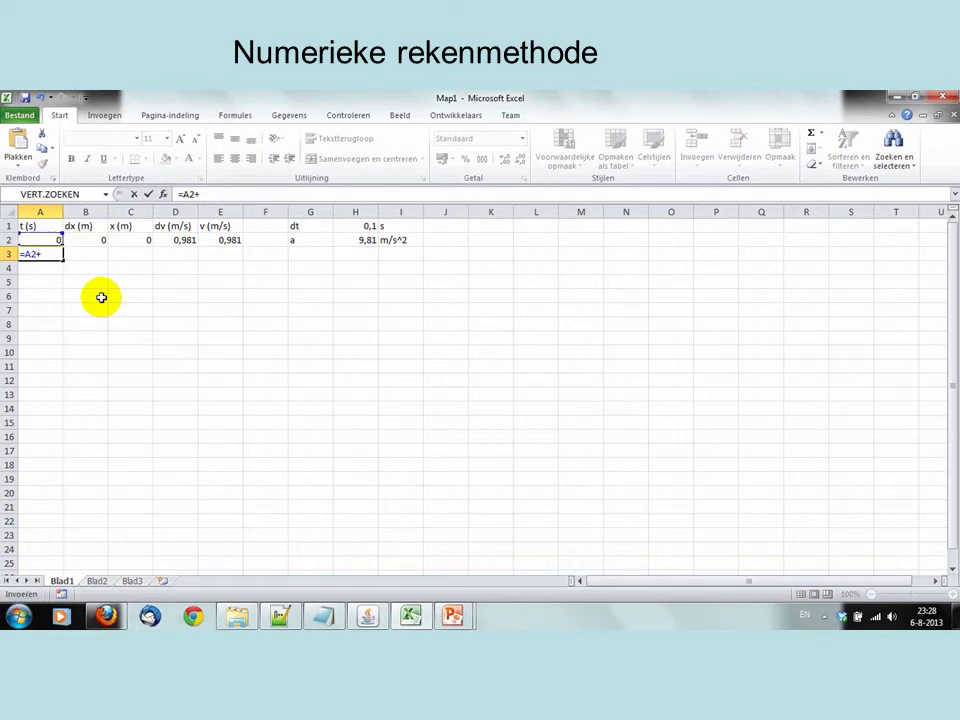
click(358, 226)
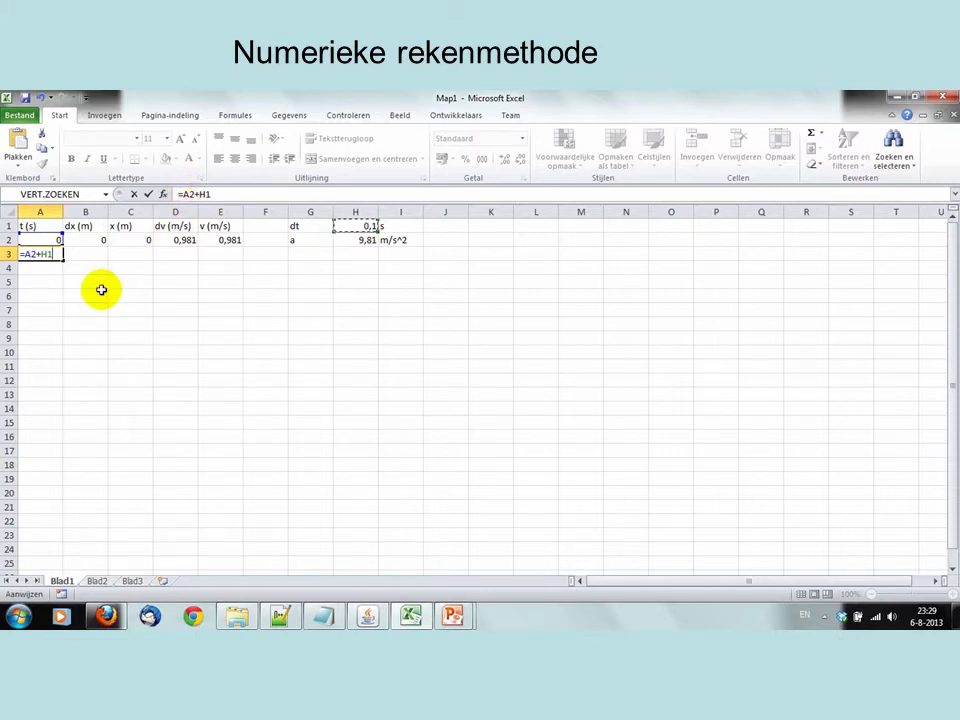
key(Return)
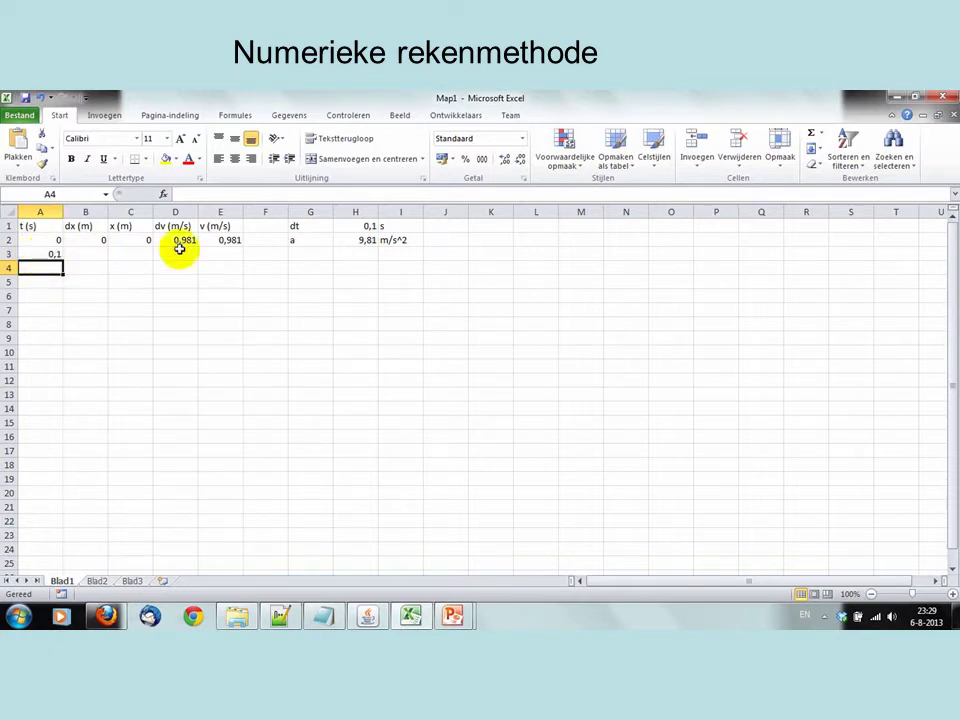
Step: Try copying the time formula from A3 down to A4
click(45, 253)
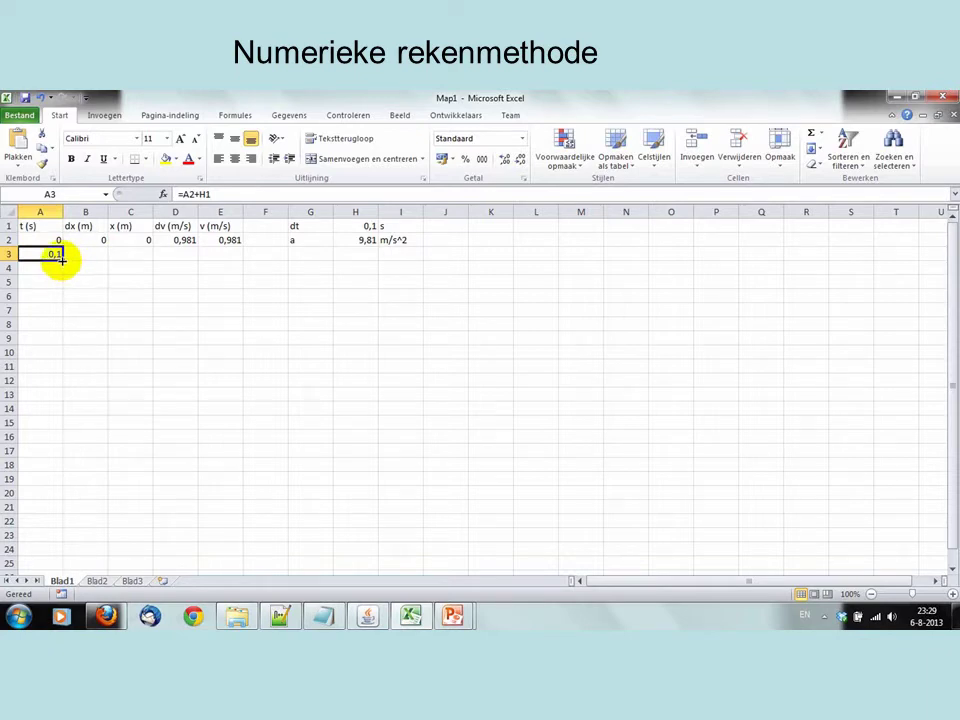
drag(61, 259, 61, 272)
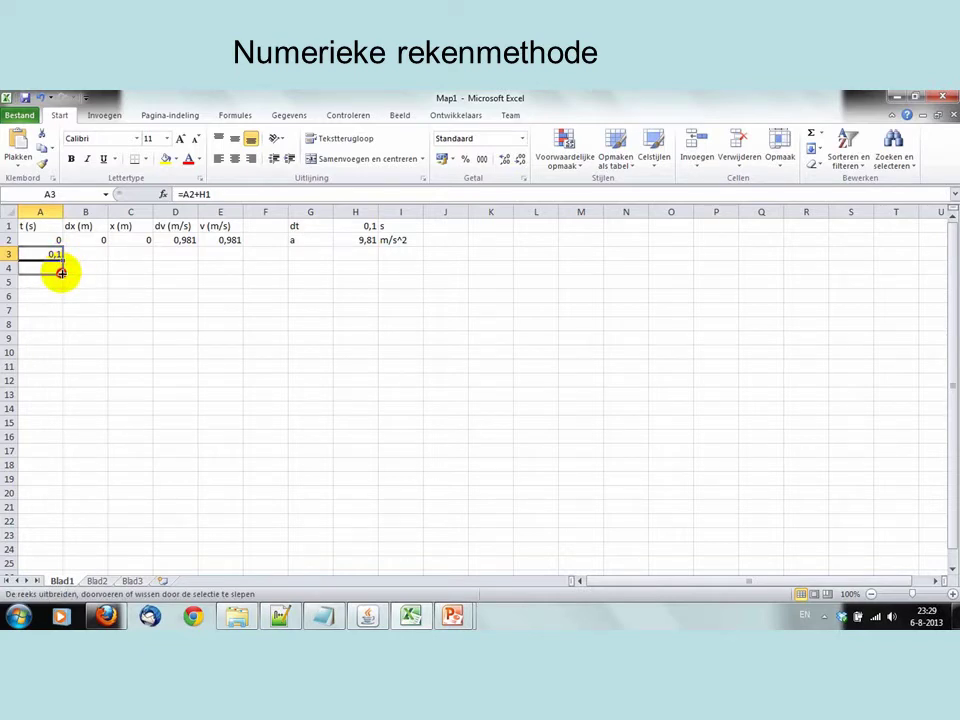
drag(61, 272, 66, 280)
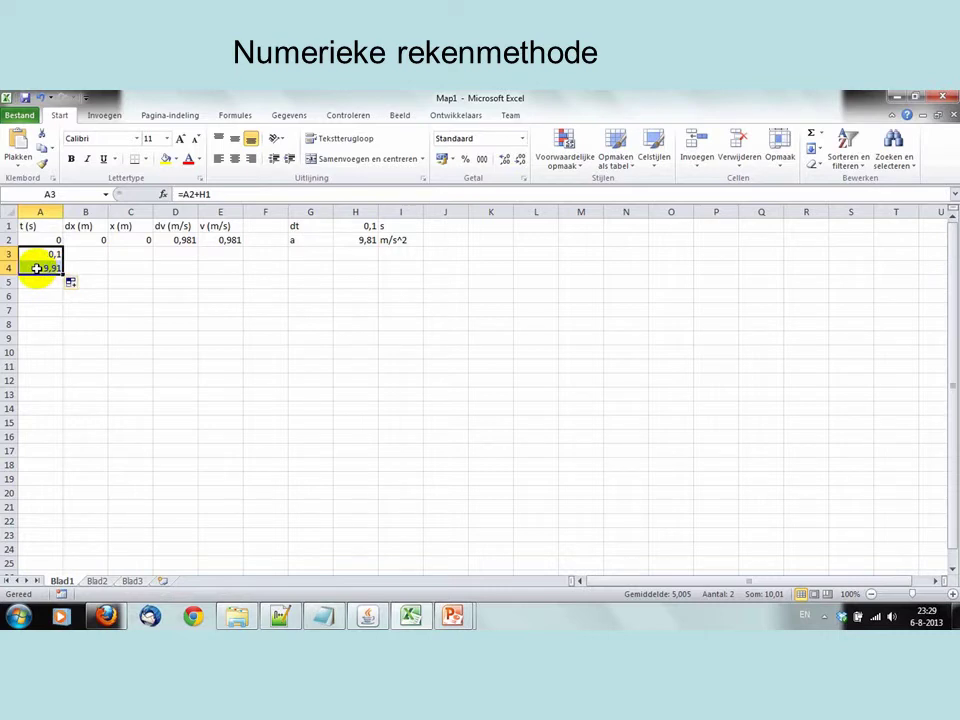
Step: Inspect both cell references in A4's copied formula, then clear A4
click(36, 268)
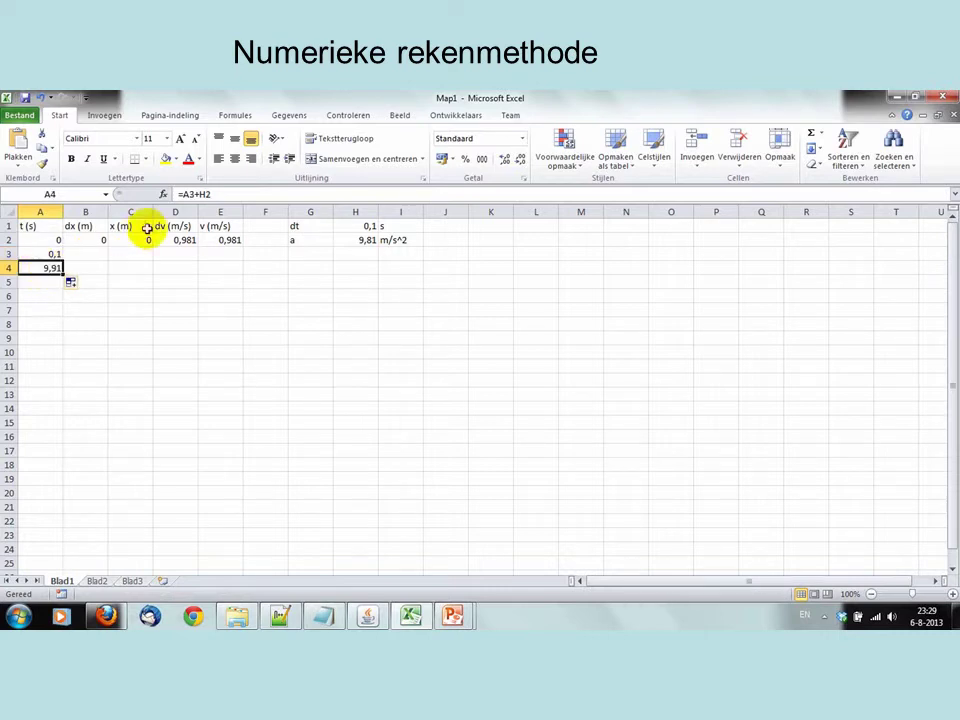
click(186, 195)
double_click(186, 194)
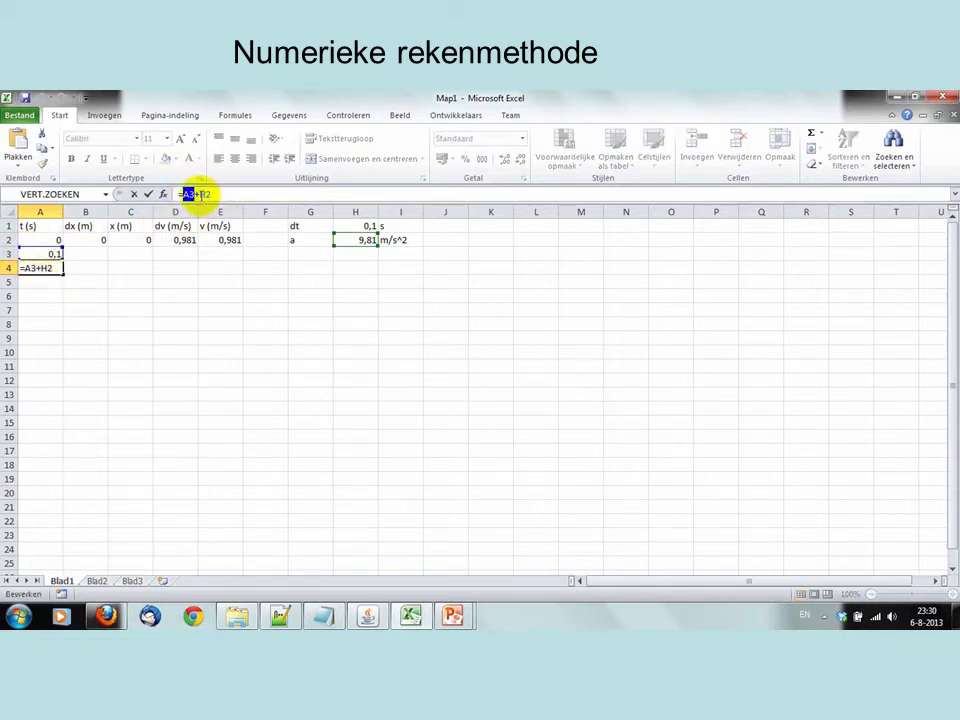
double_click(201, 195)
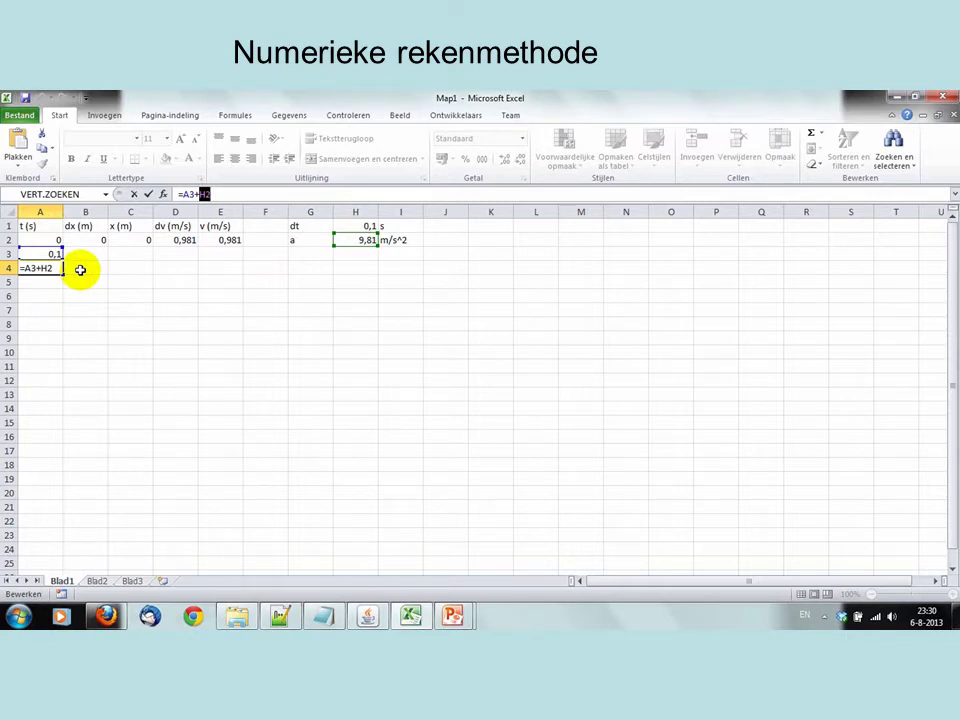
key(ctrl+Return)
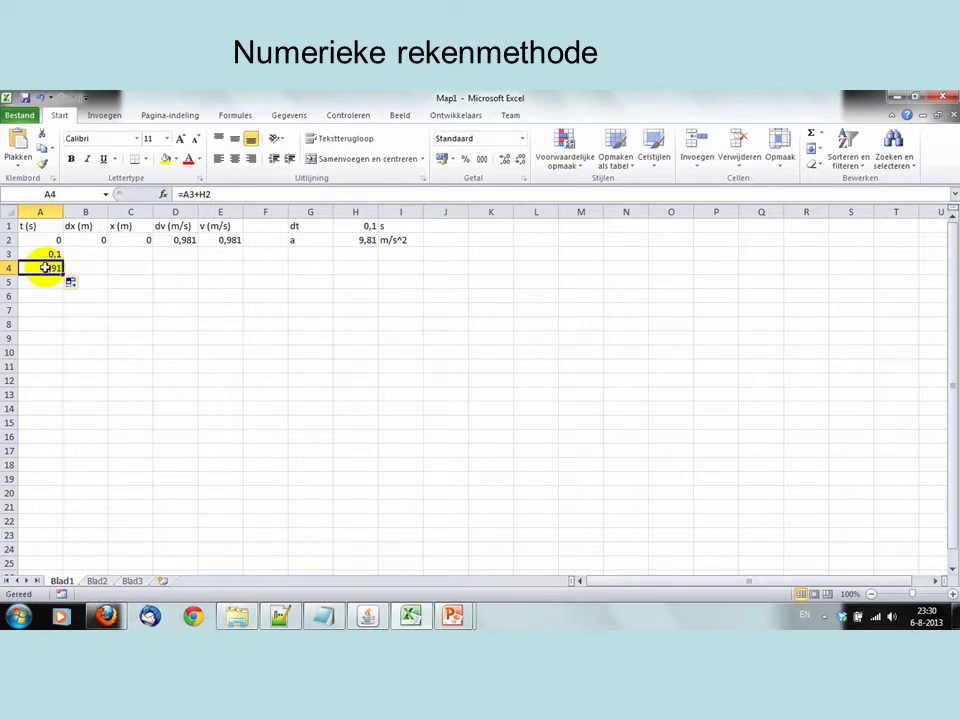
key(Delete)
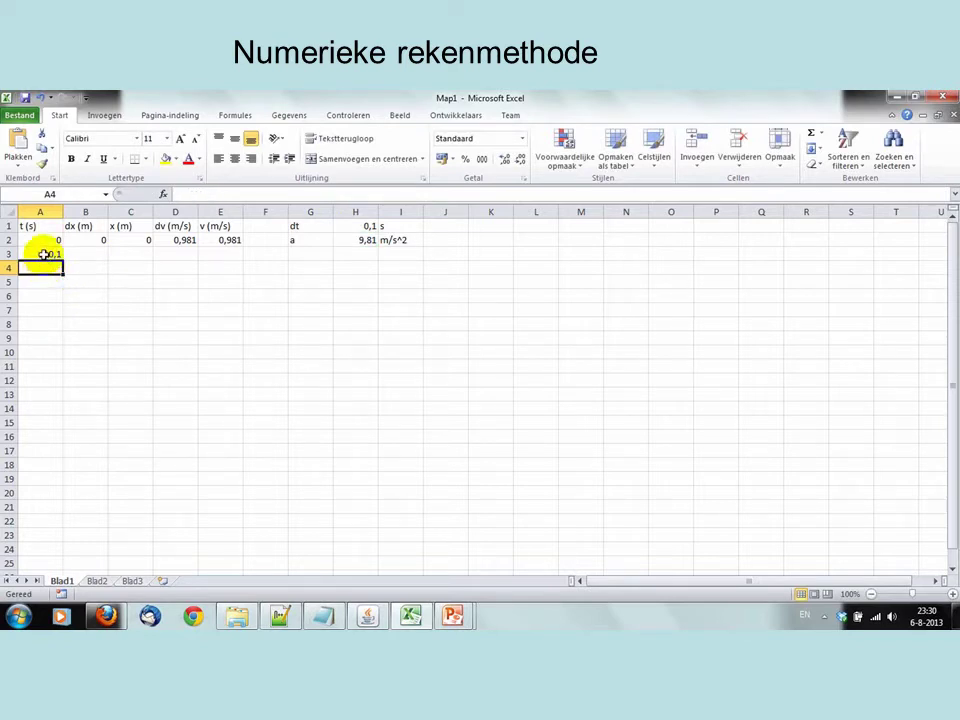
Step: Make the dt reference in A3 absolute so the formula reads =A2+$H$1
click(45, 253)
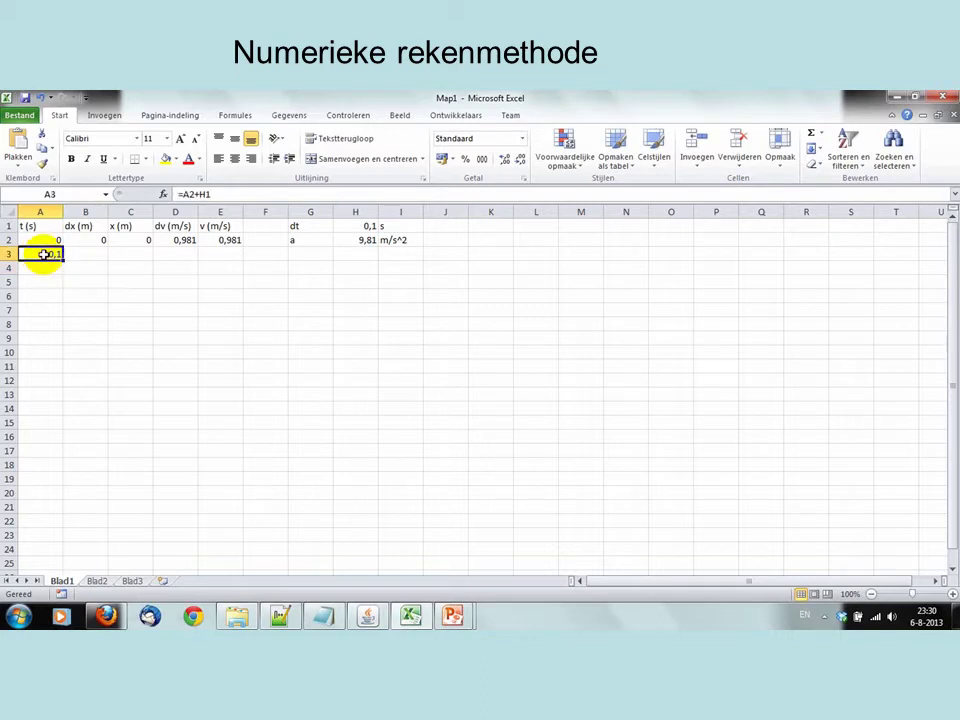
click(186, 194)
drag(188, 194, 194, 196)
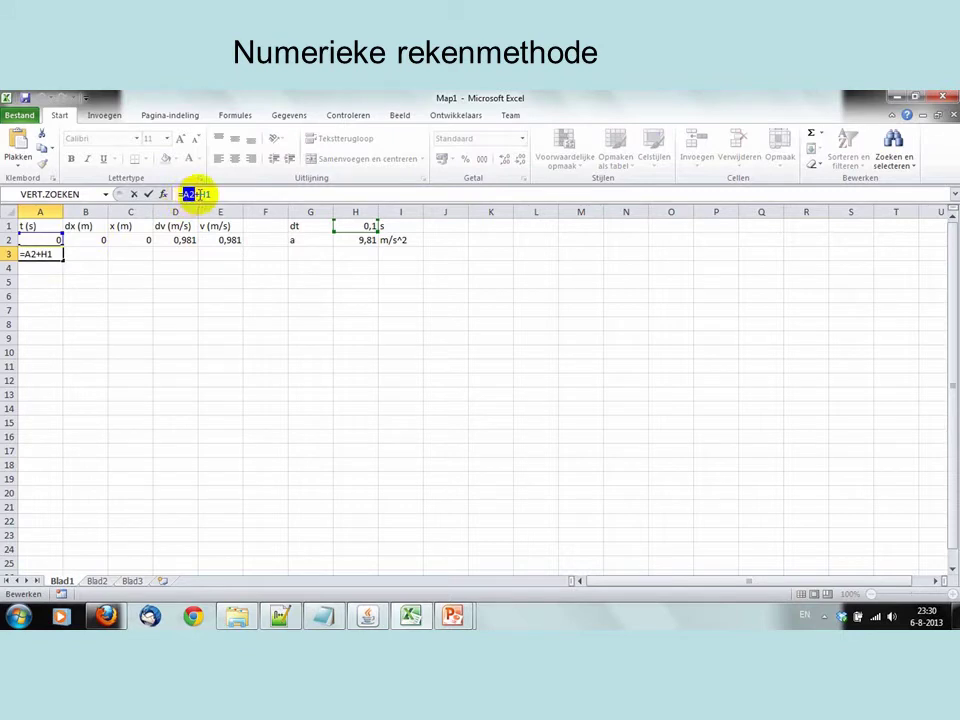
click(202, 194)
double_click(203, 194)
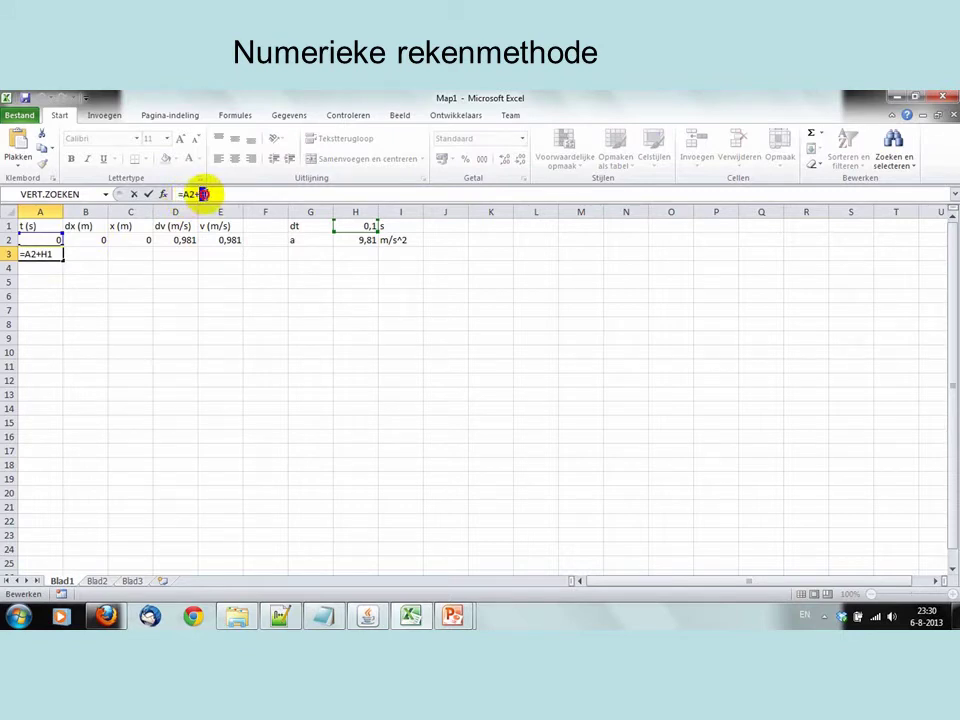
click(192, 194)
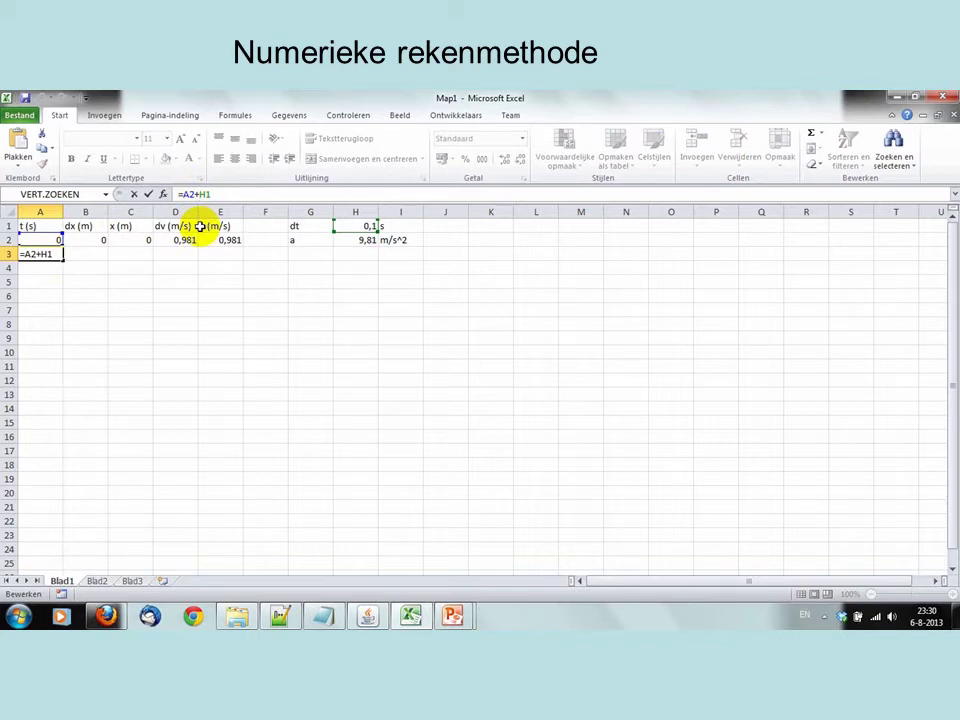
text($H$)
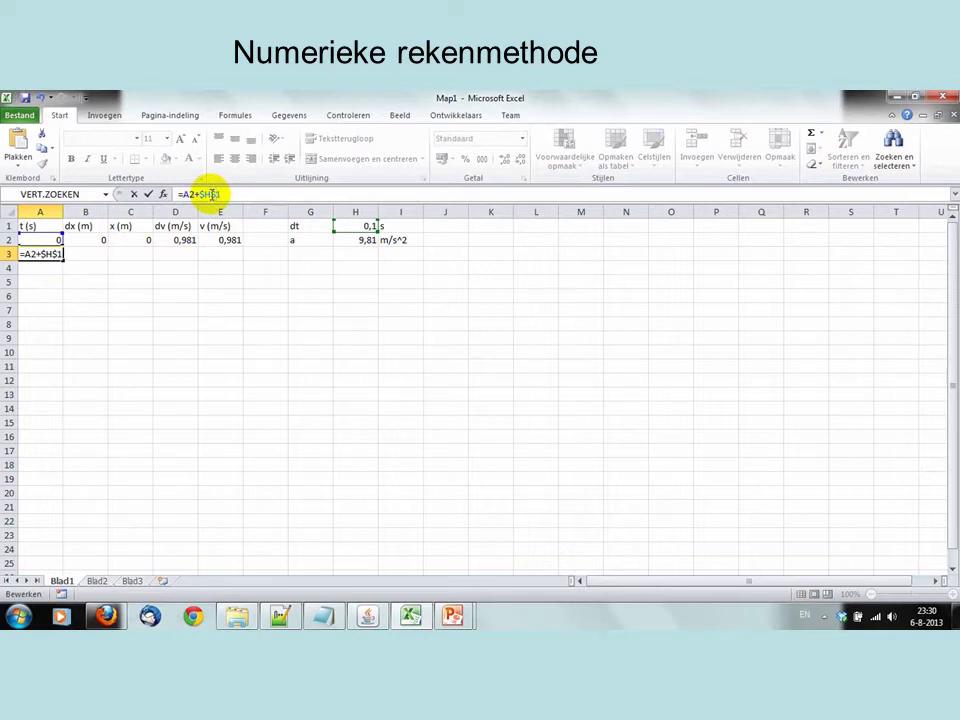
key(Return)
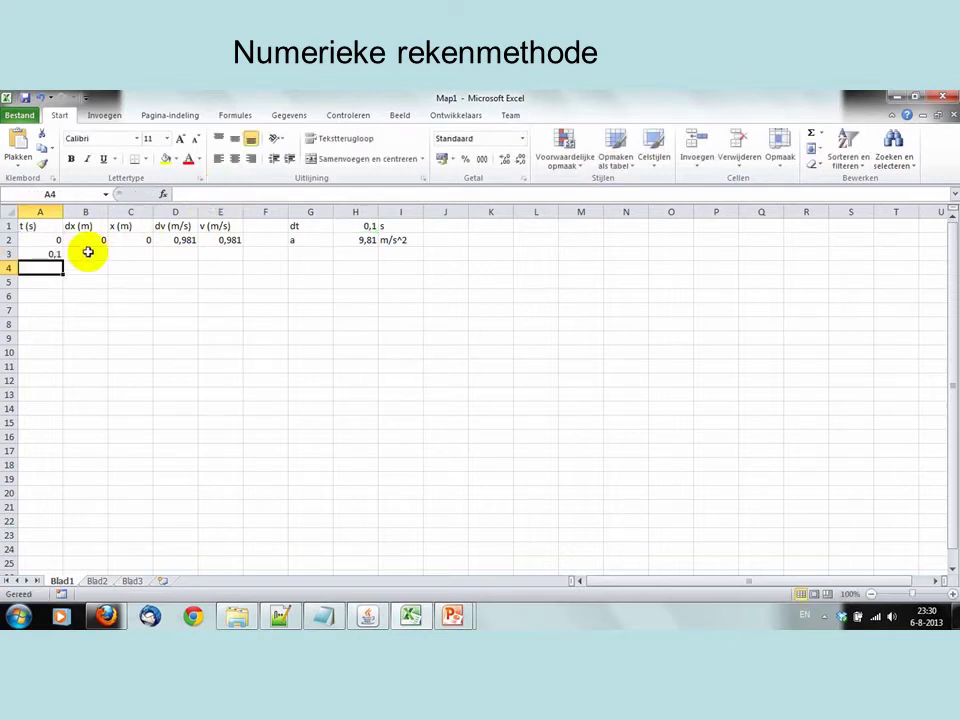
Step: Fill the time formula with the absolute dt reference from A3 down to A4
click(50, 252)
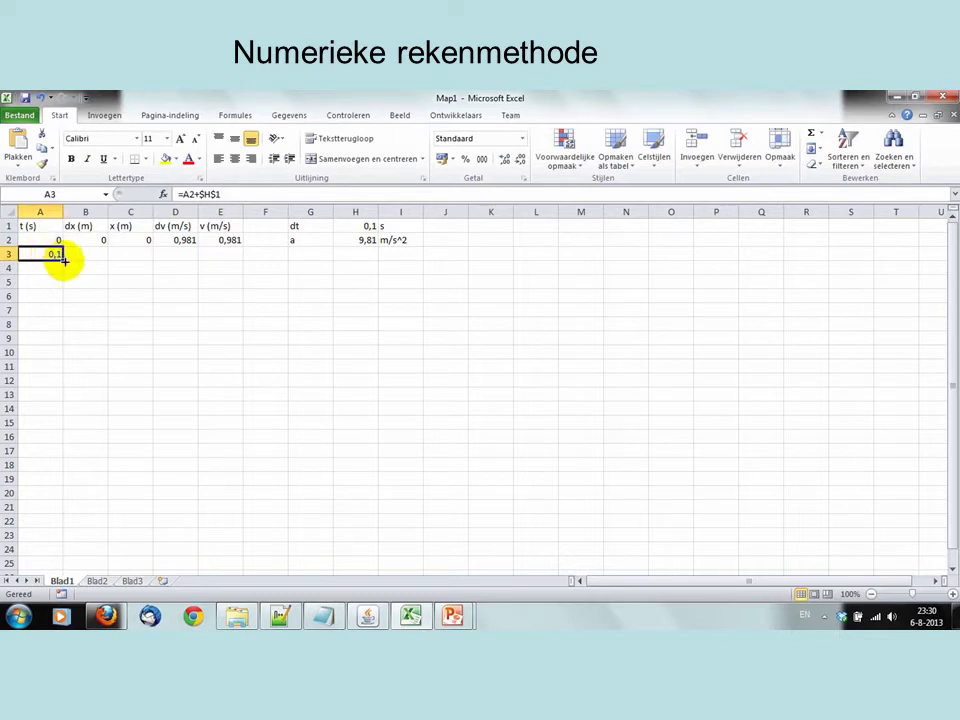
drag(60, 256, 60, 270)
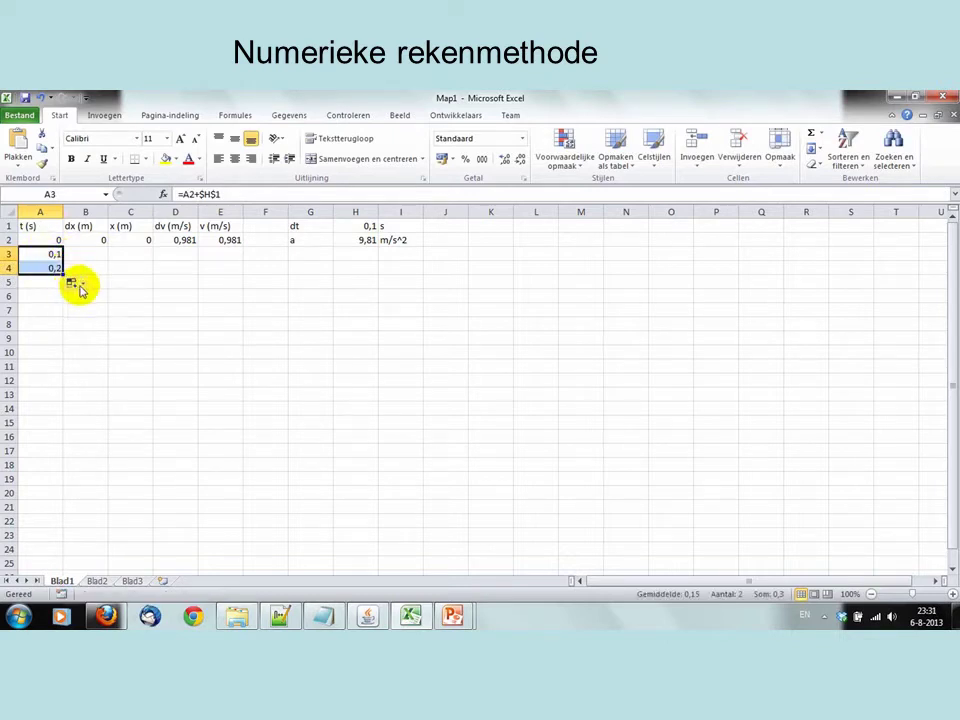
click(81, 268)
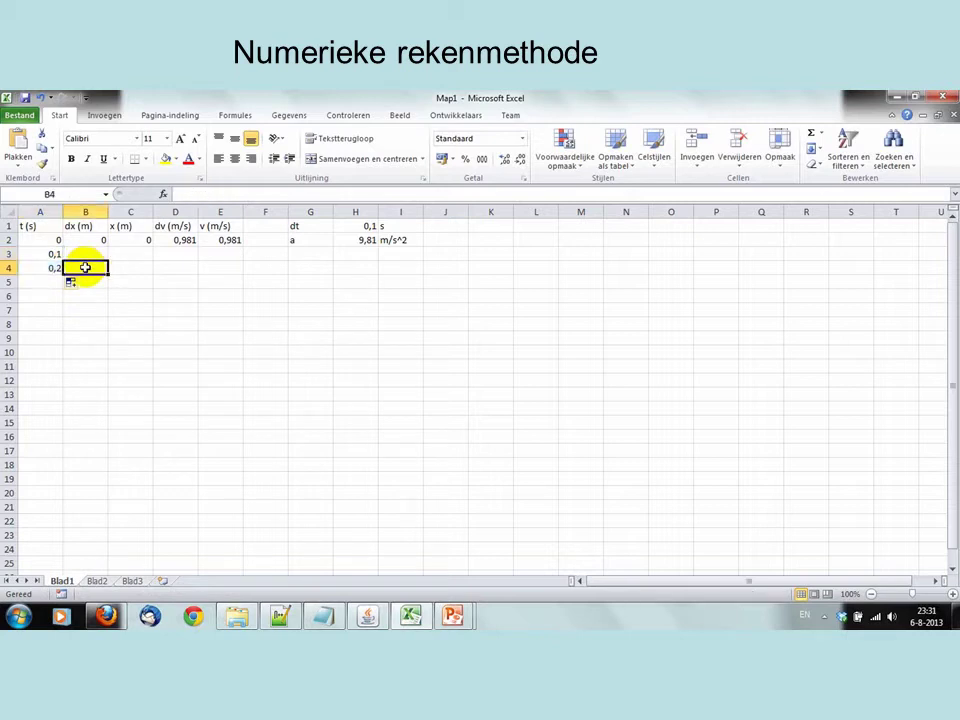
Step: Examine the relative and absolute references in A4's formula, keeping it as =A3+$H$1
click(48, 269)
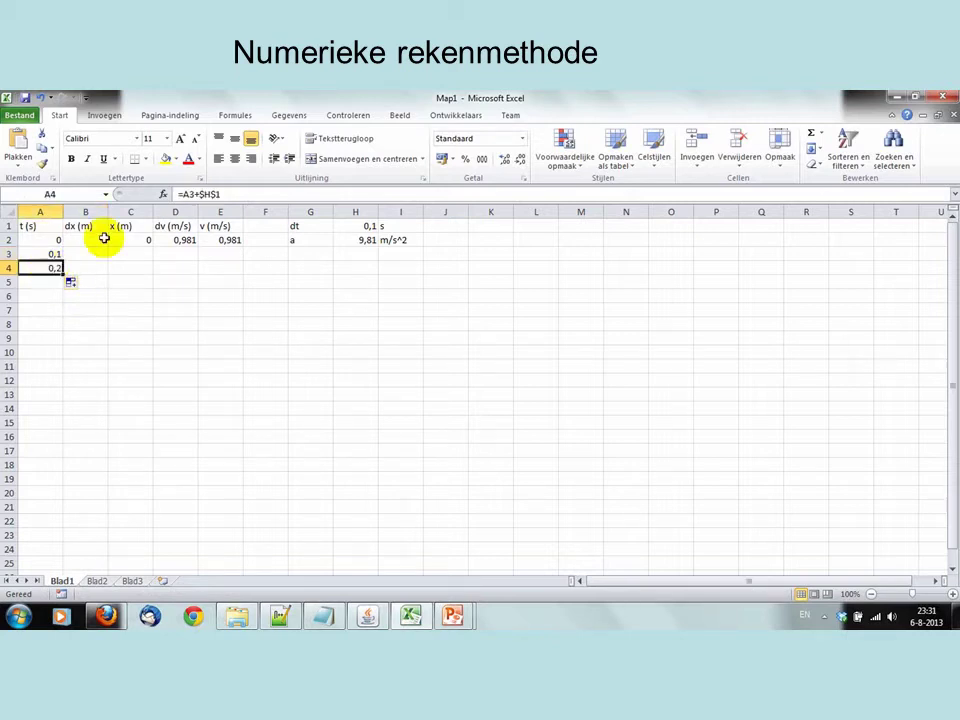
double_click(186, 194)
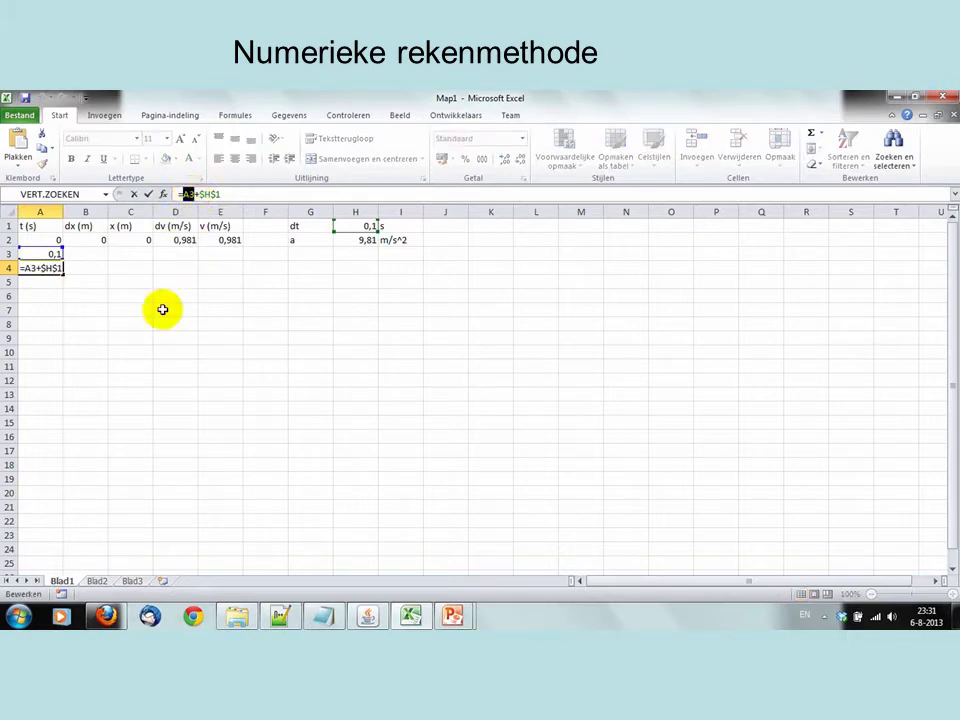
double_click(200, 194)
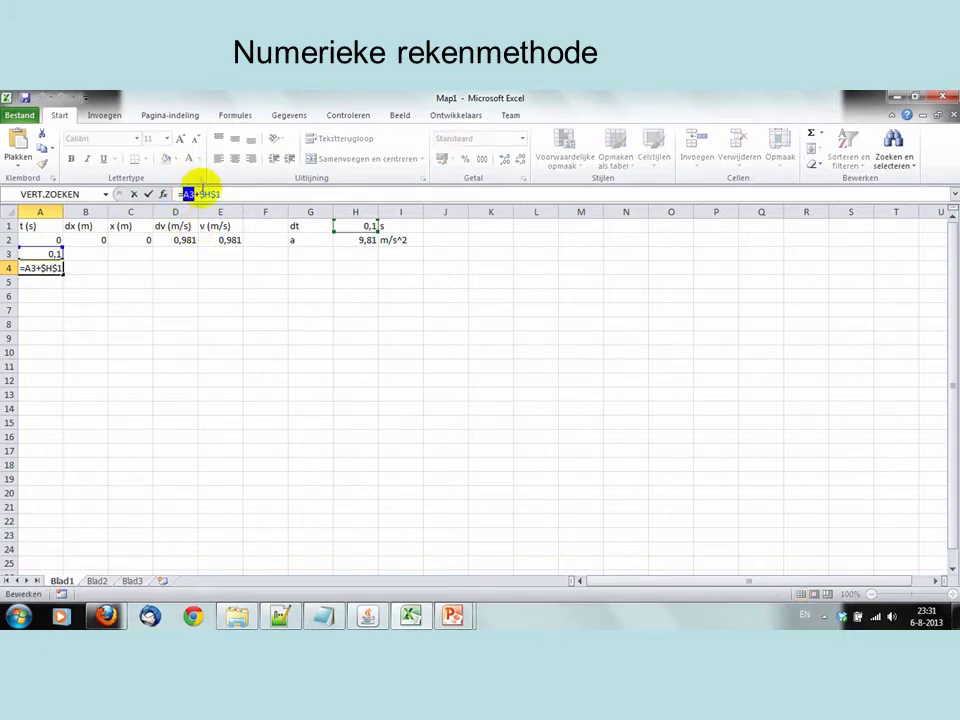
double_click(213, 194)
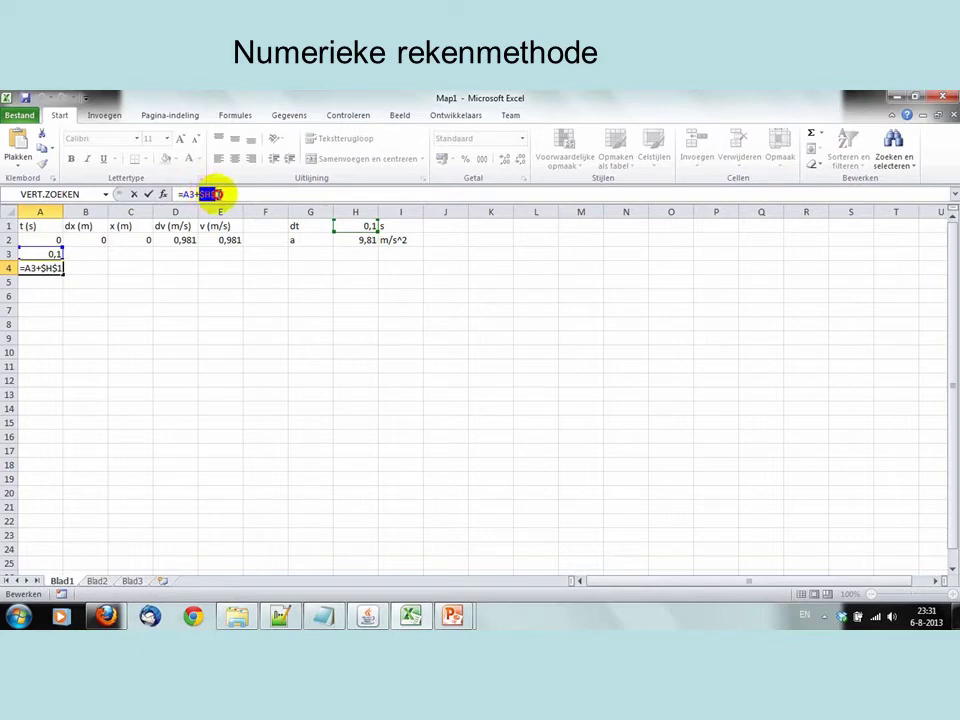
click(186, 306)
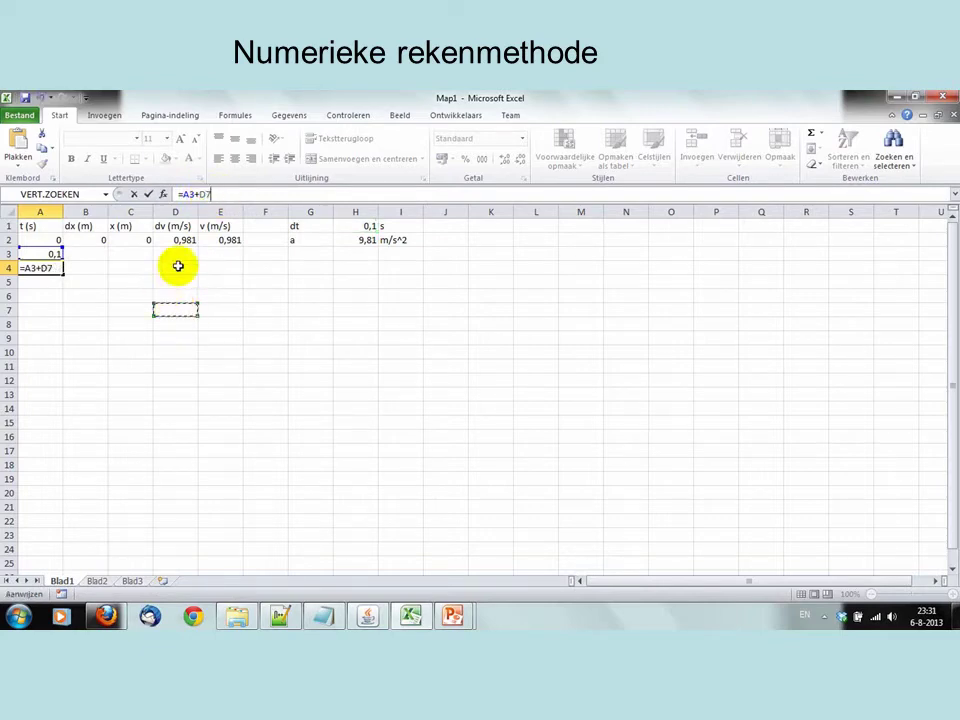
key(ctrl+z)
click(231, 193)
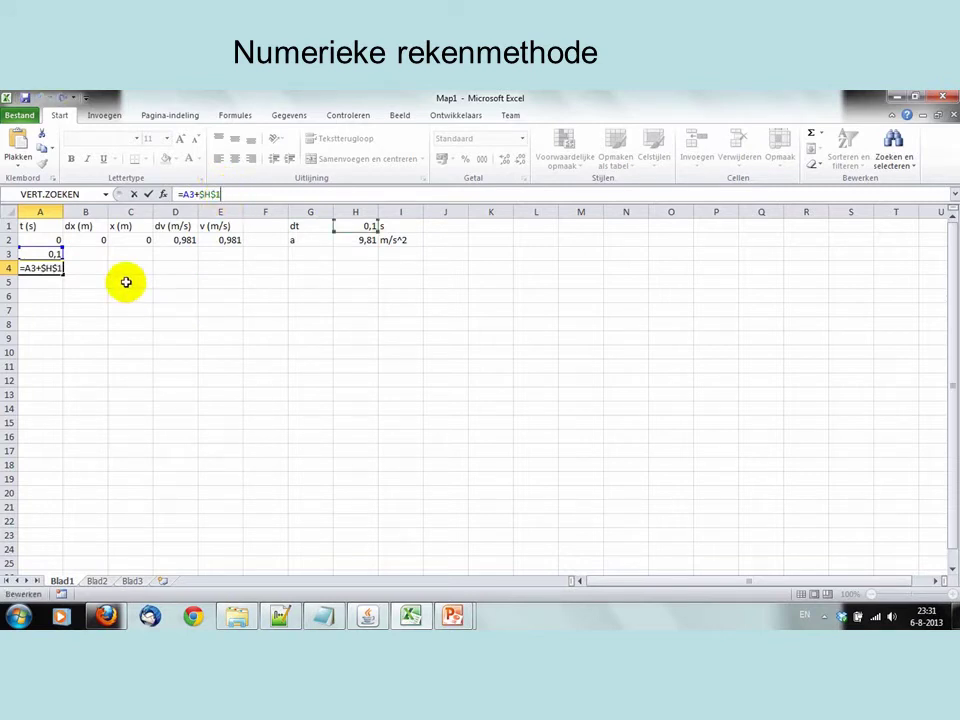
key(ctrl+Return)
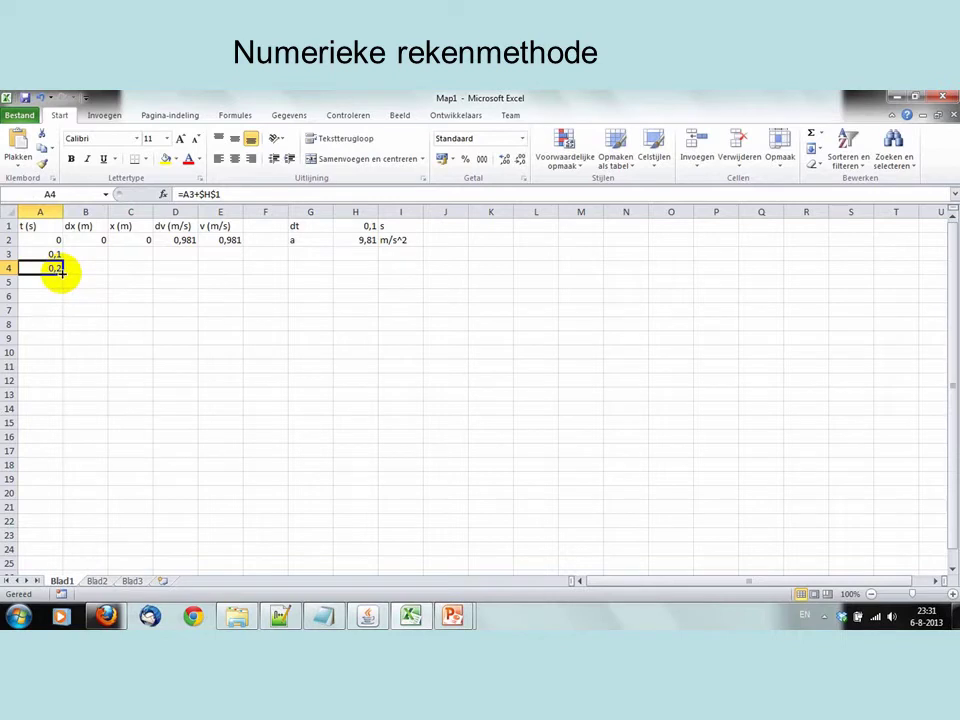
Step: Fill the time formula from A4 down the t column to row 50
drag(62, 272, 52, 500)
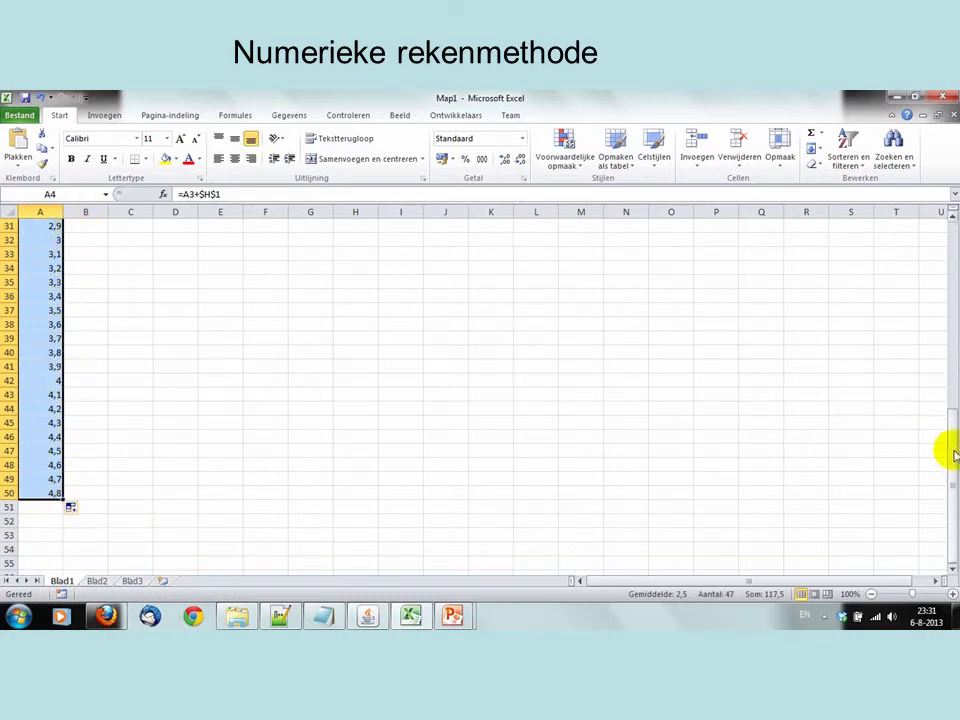
drag(943, 450, 943, 250)
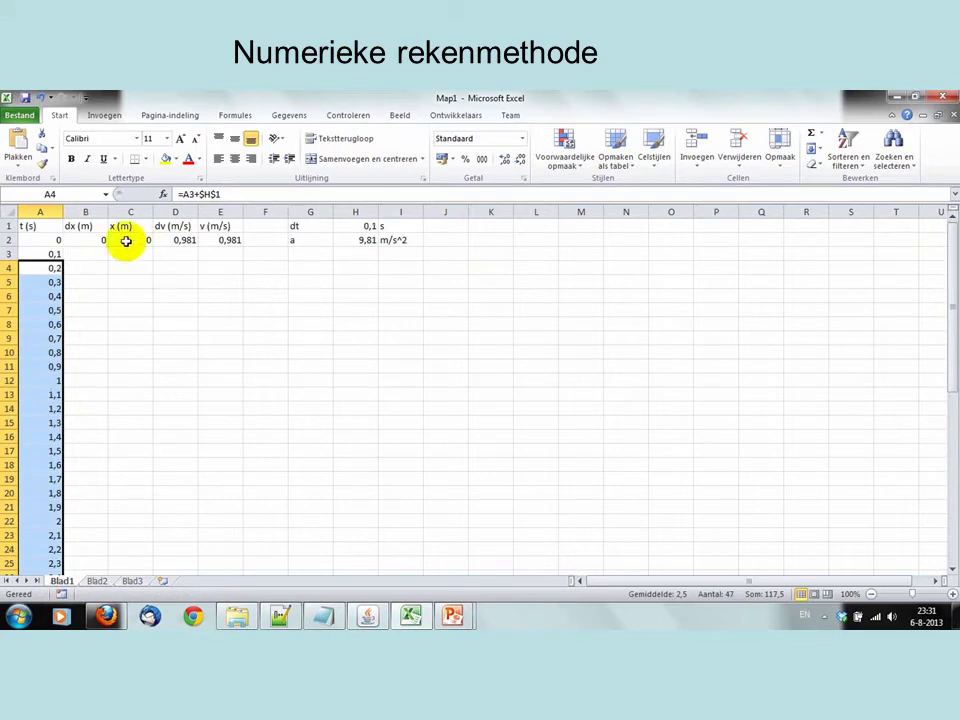
Step: Select B3 for the next dx value and switch to the PowerPoint slide show to consult the calculation formulas
click(93, 256)
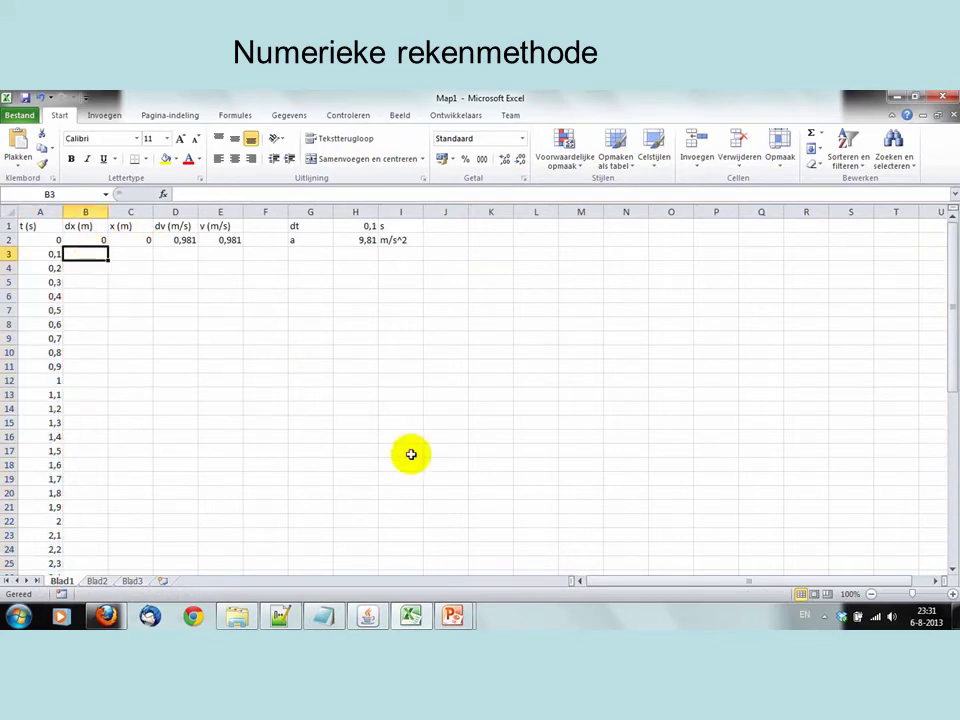
mouse_move(448, 610)
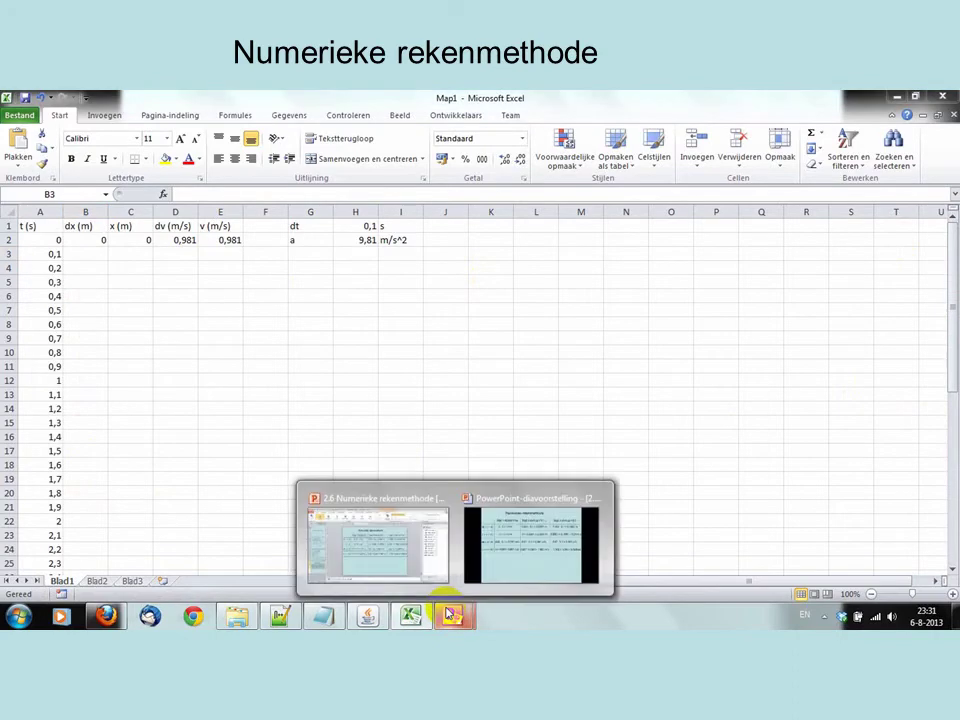
click(510, 557)
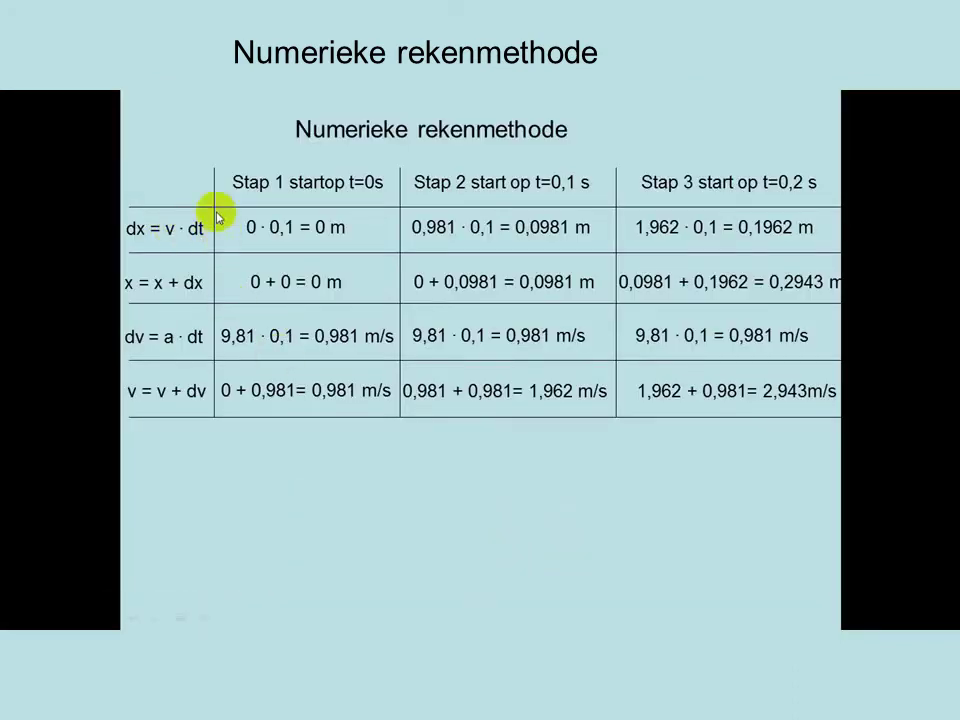
Step: Switch back to Excel and enter the dx formula =E2*$H$1 in B3, with dt as an absolute reference
key(alt+Tab)
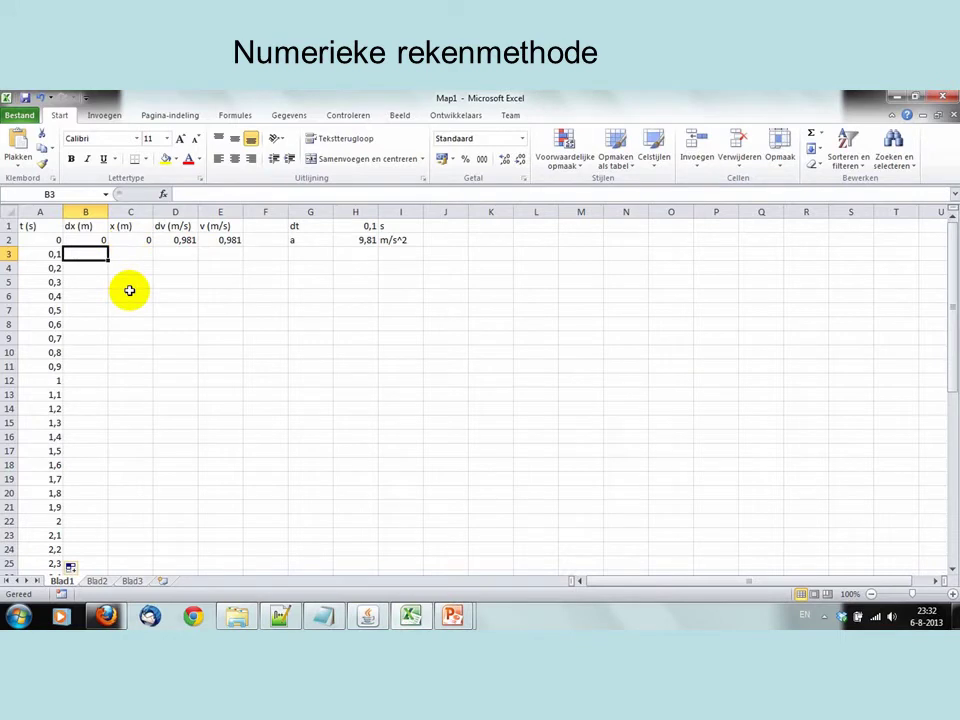
text(=)
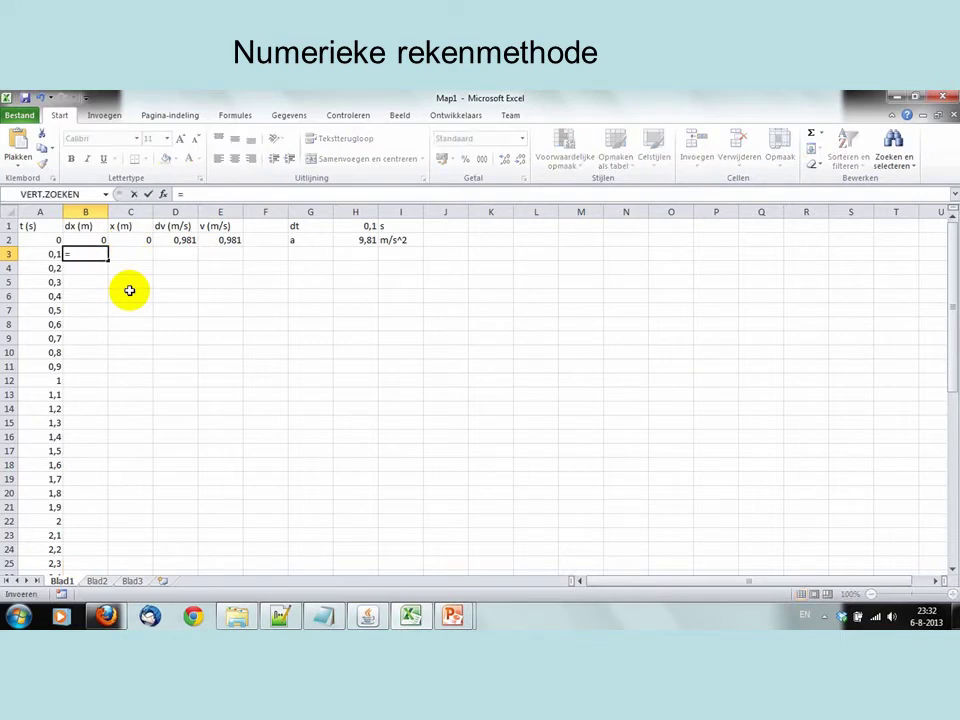
click(221, 240)
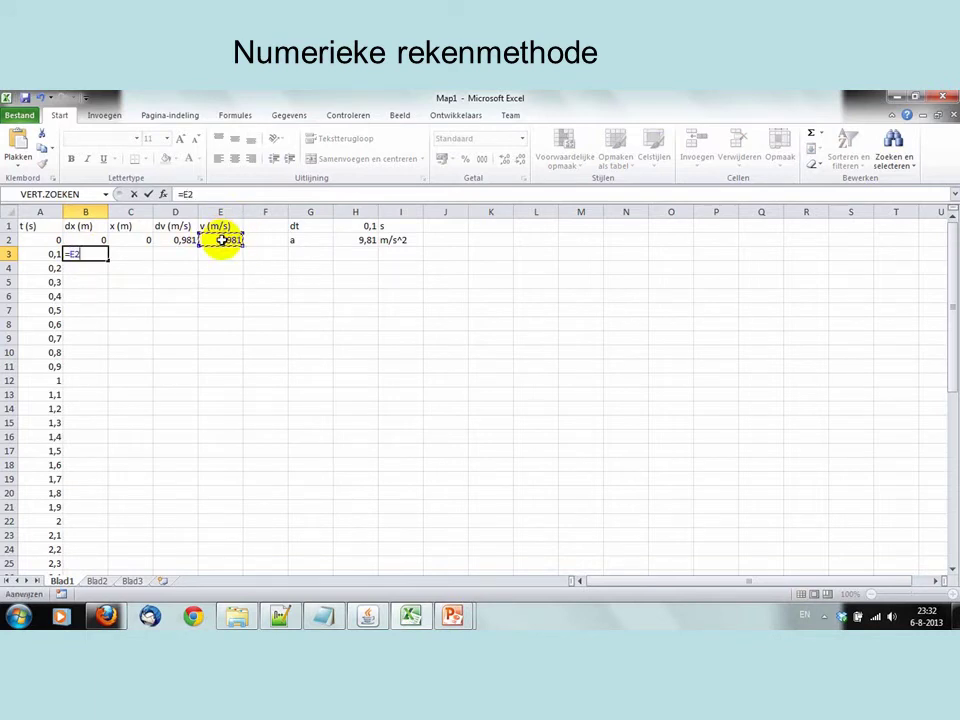
text(*)
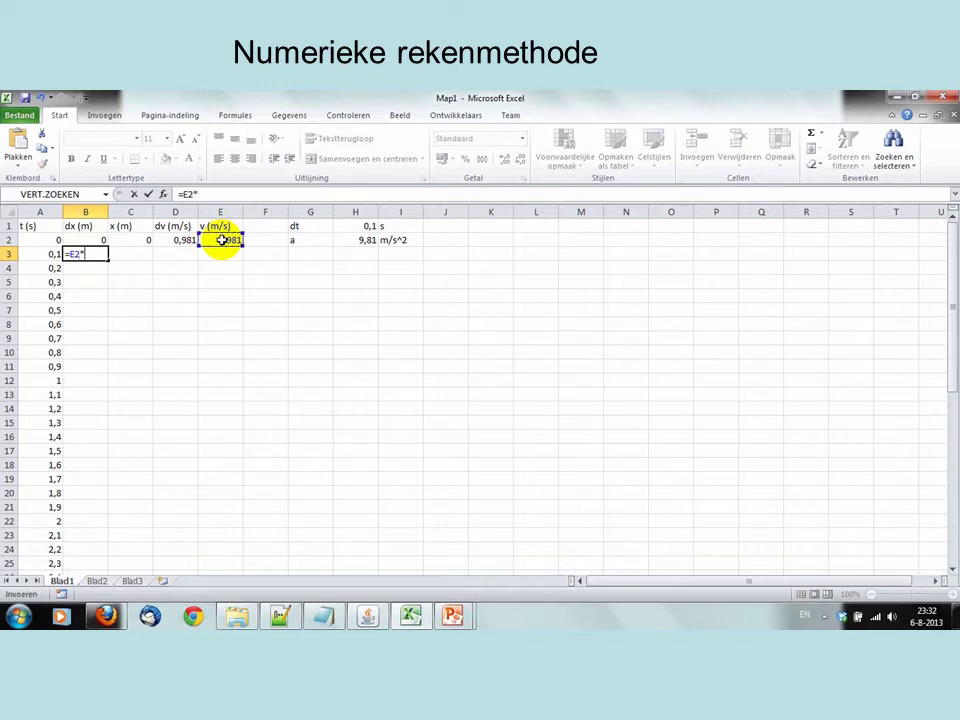
click(356, 227)
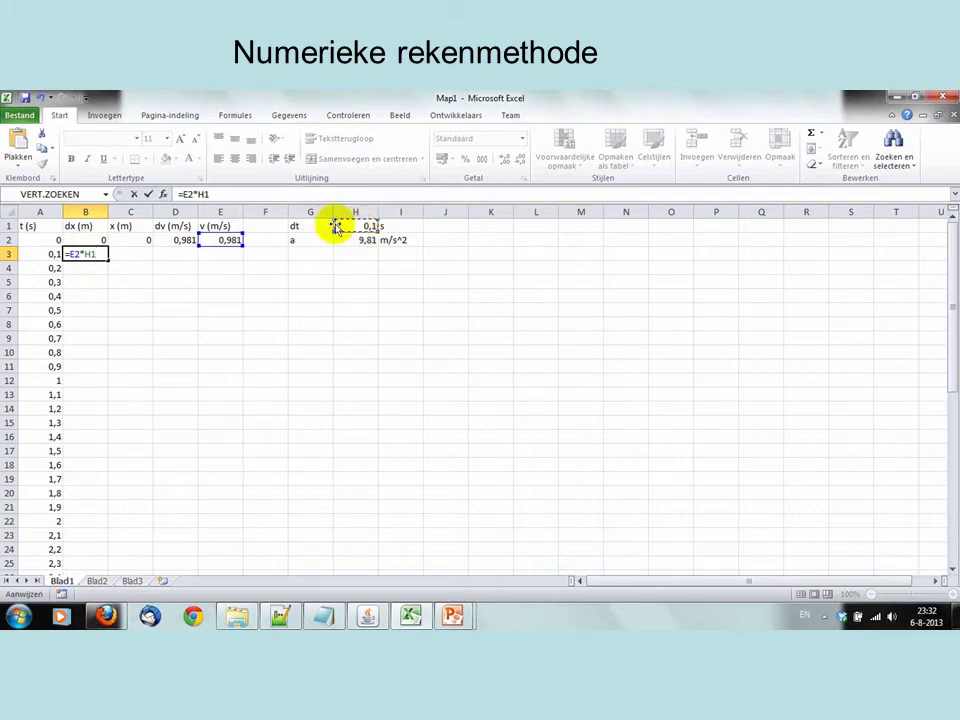
click(198, 194)
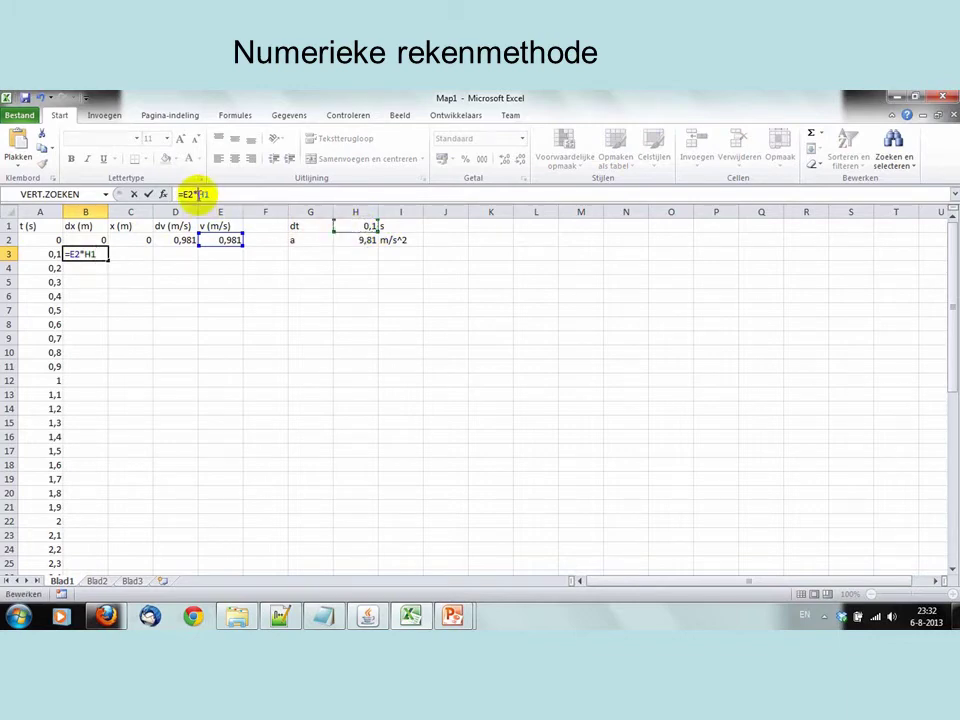
text($H$)
key(Return)
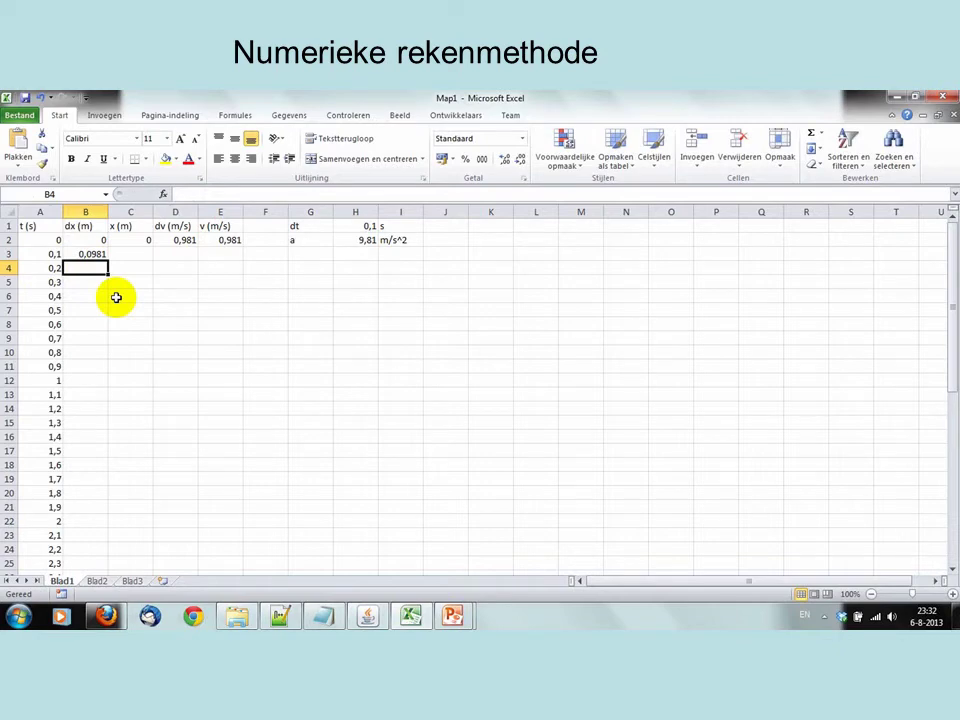
Step: Select C3 and switch to the PowerPoint slide show to consult the formula for x
click(128, 253)
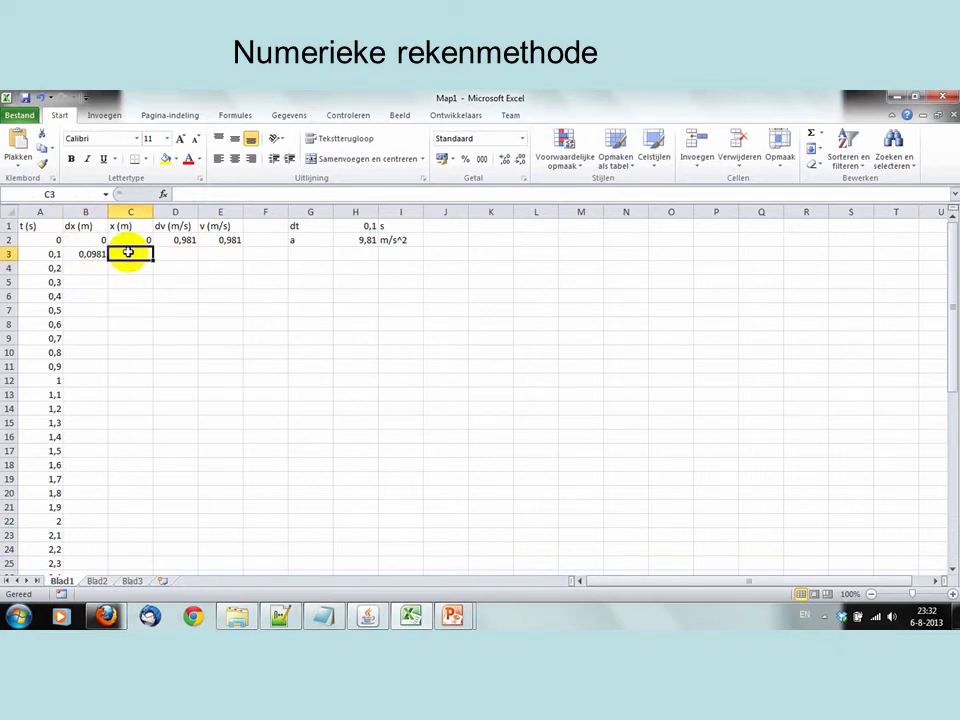
mouse_move(452, 616)
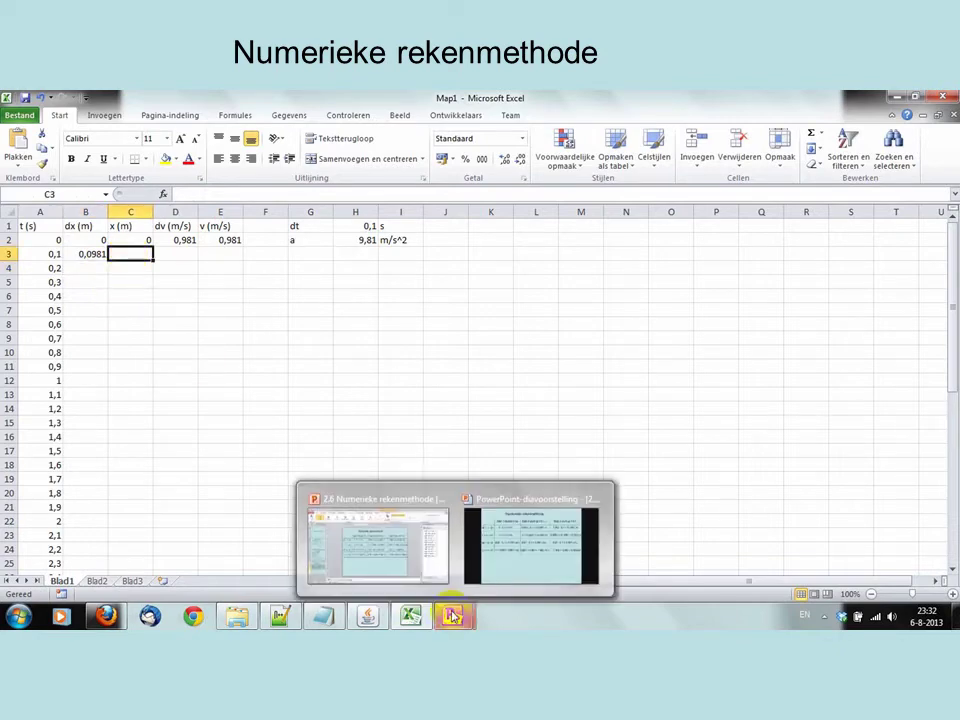
click(521, 538)
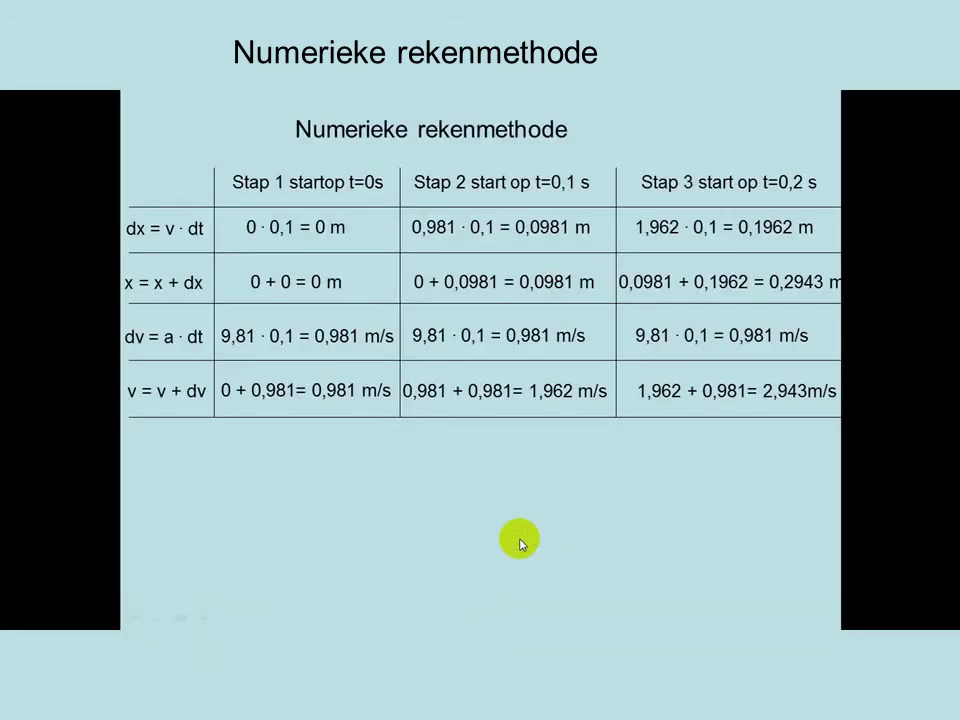
click(193, 292)
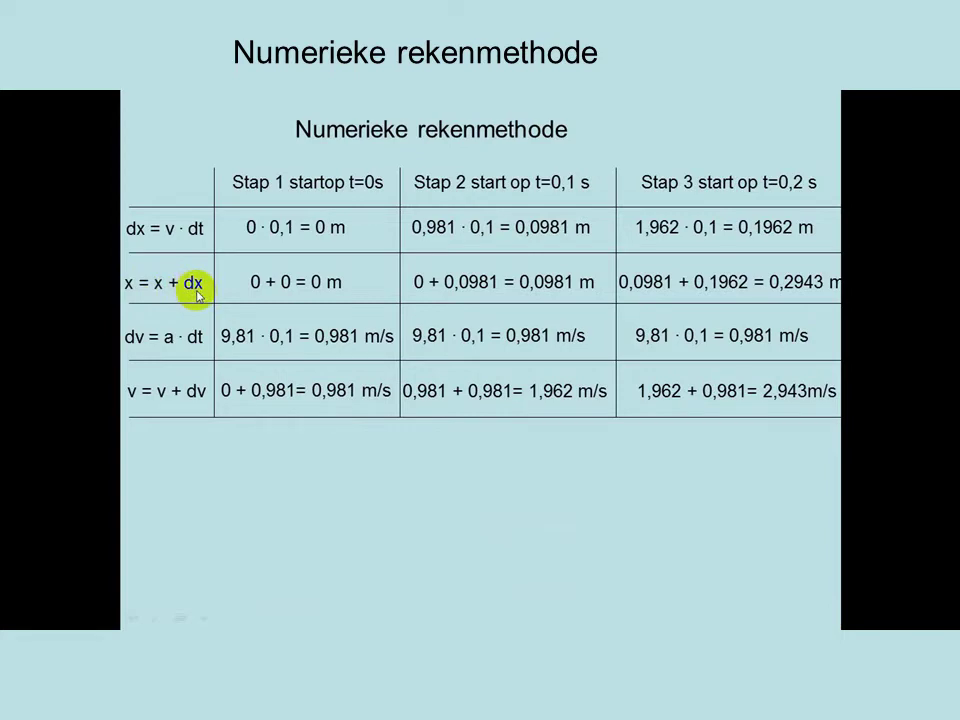
Step: Return to Excel and enter the x formula =C2+B3 in C3
key(alt+Tab)
key(alt+Tab)
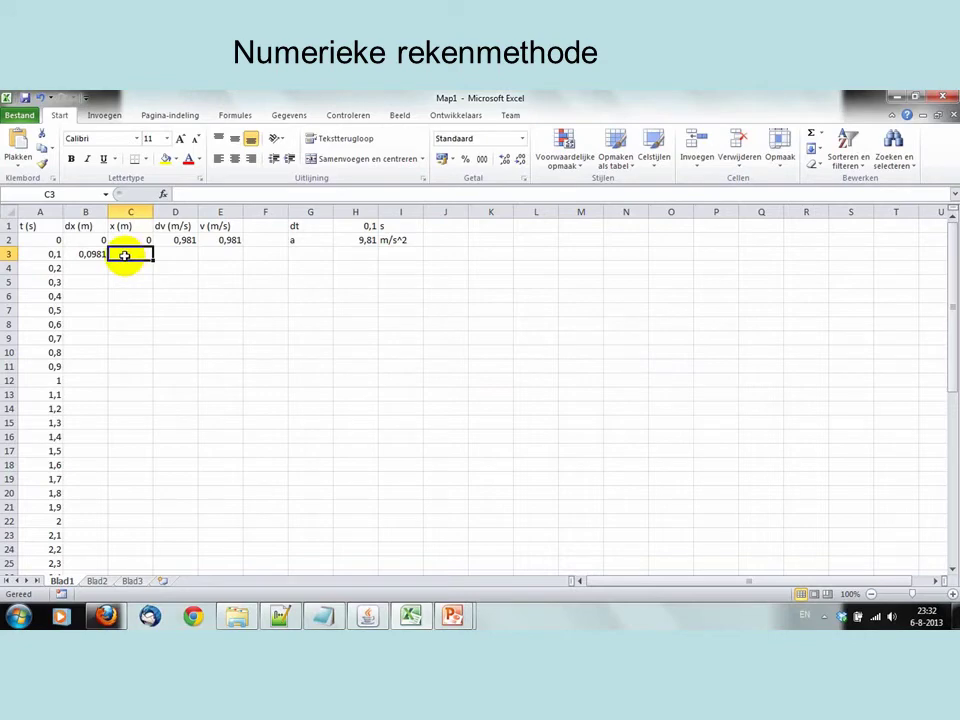
text(=)
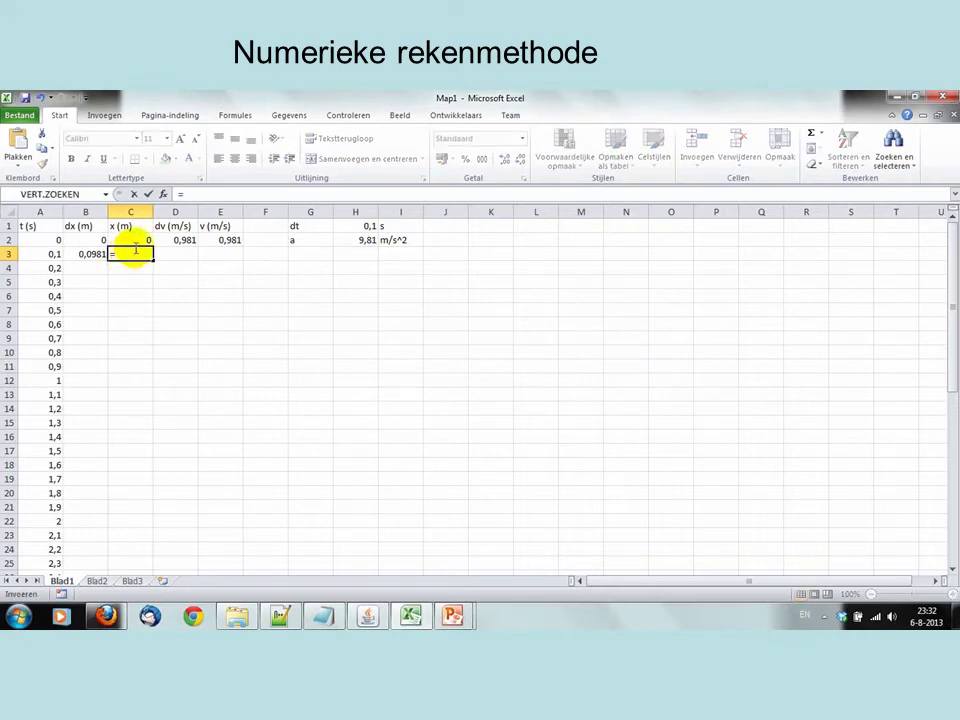
click(136, 239)
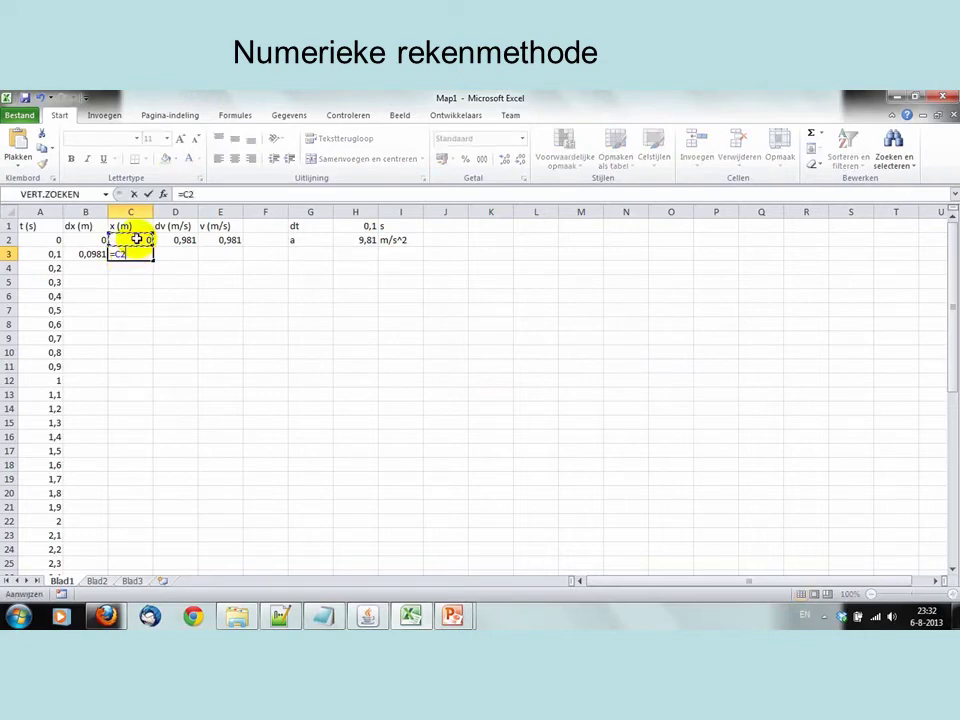
text(+)
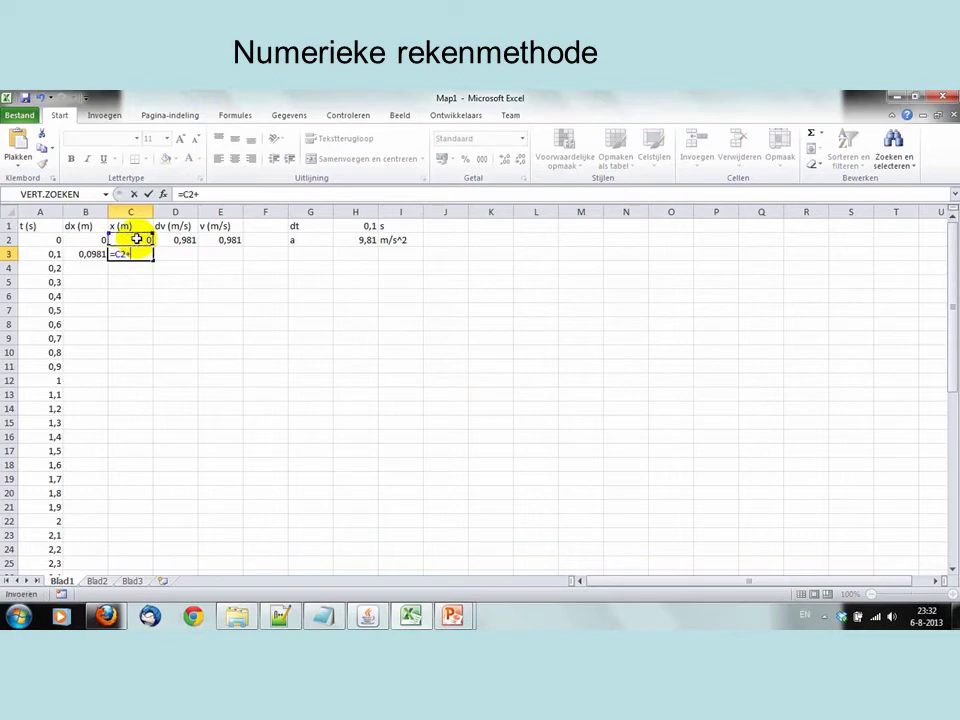
click(86, 254)
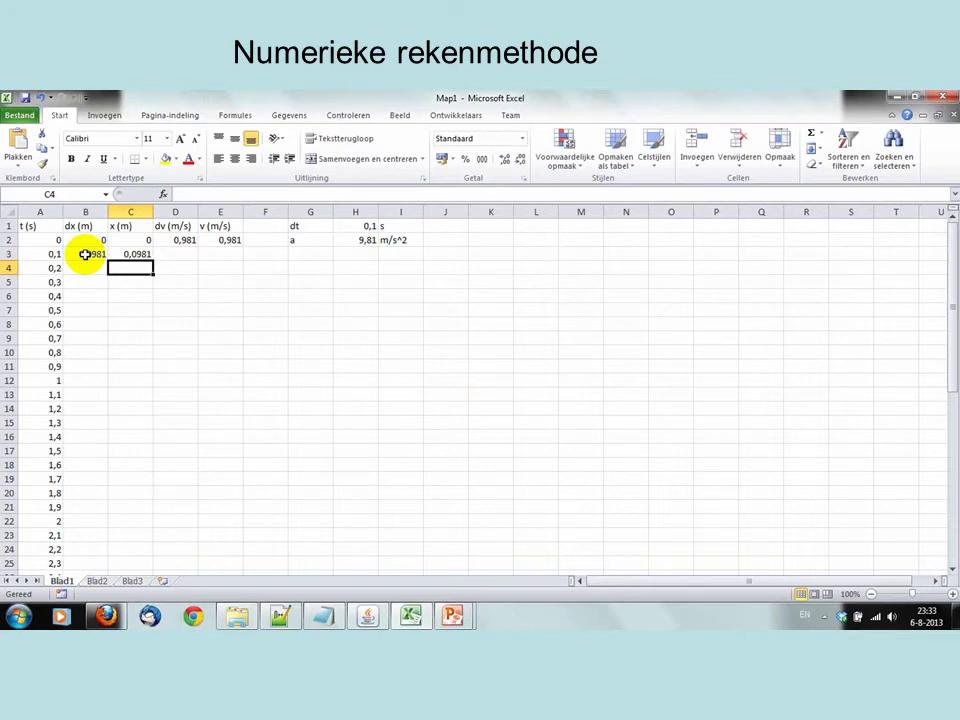
Step: Select D3 and switch to the PowerPoint slide show to consult the formula for dv
click(178, 253)
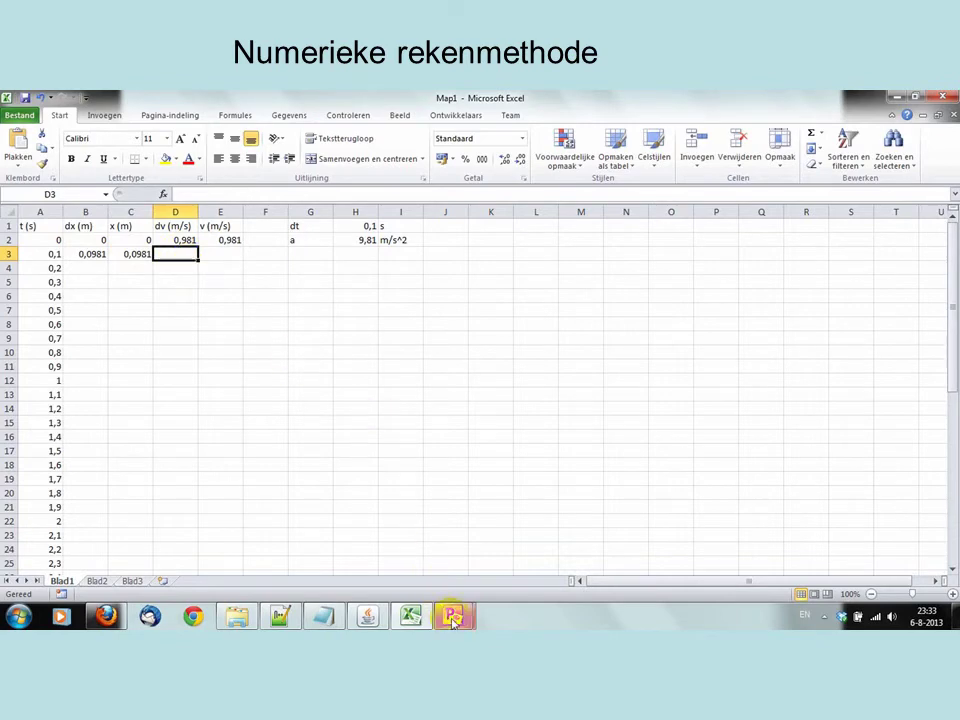
mouse_move(452, 621)
mouse_move(515, 538)
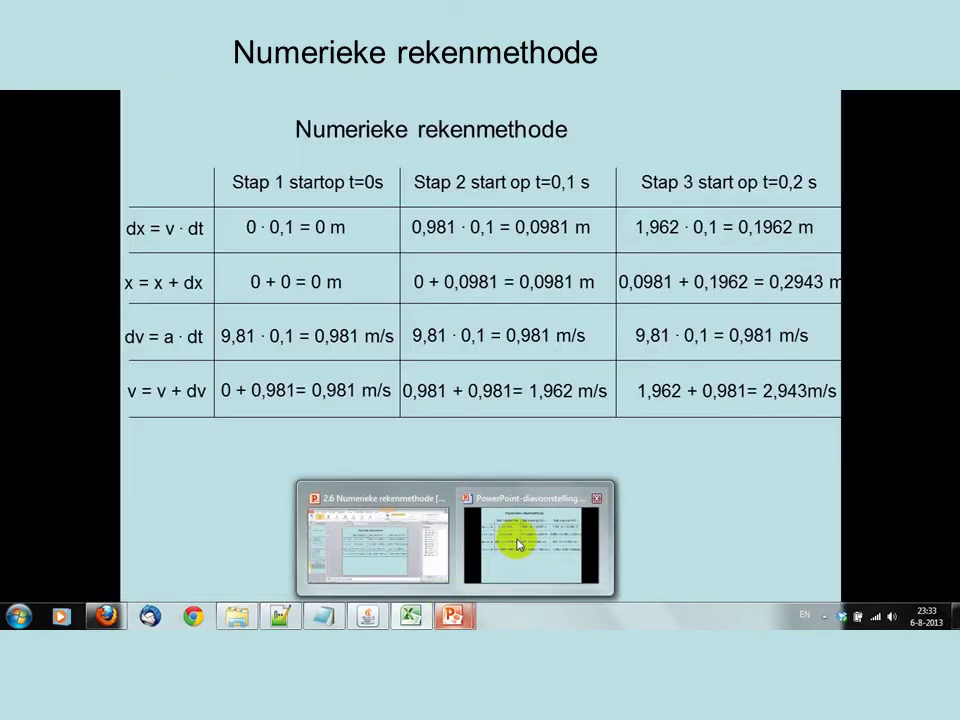
click(517, 543)
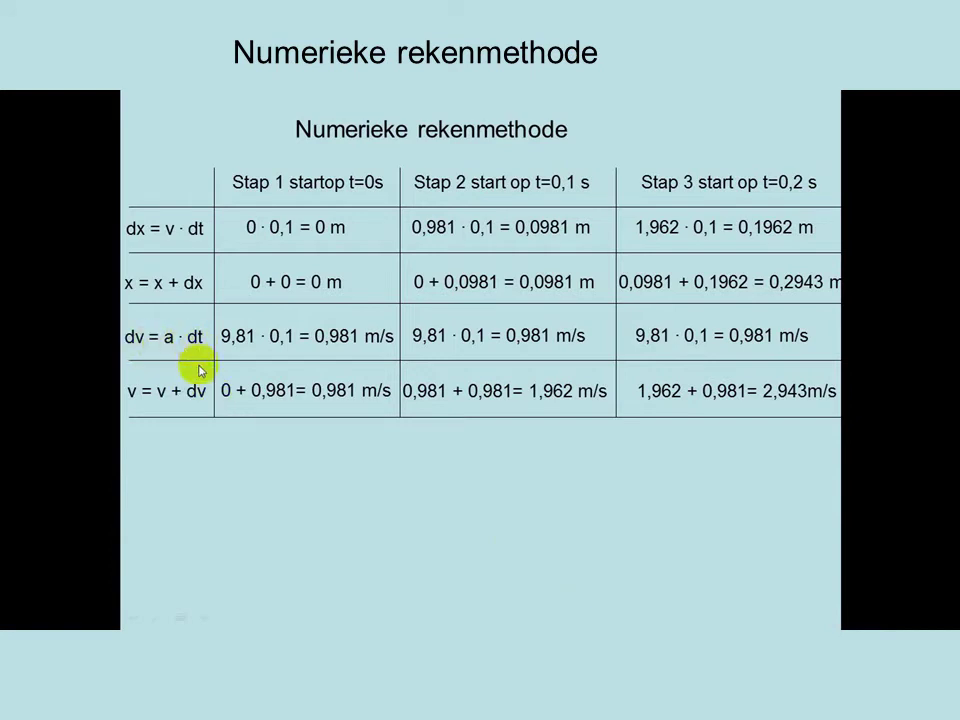
Step: Return to Excel and enter the dv formula =H2*H1 in D3, multiplying a by dt
key(alt+Tab)
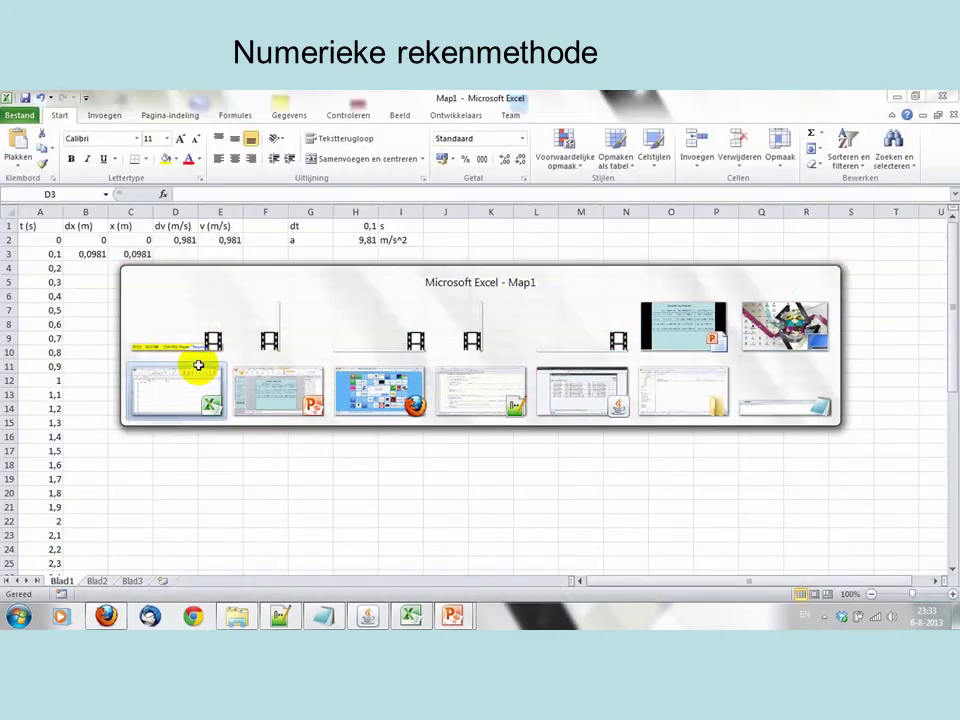
click(199, 366)
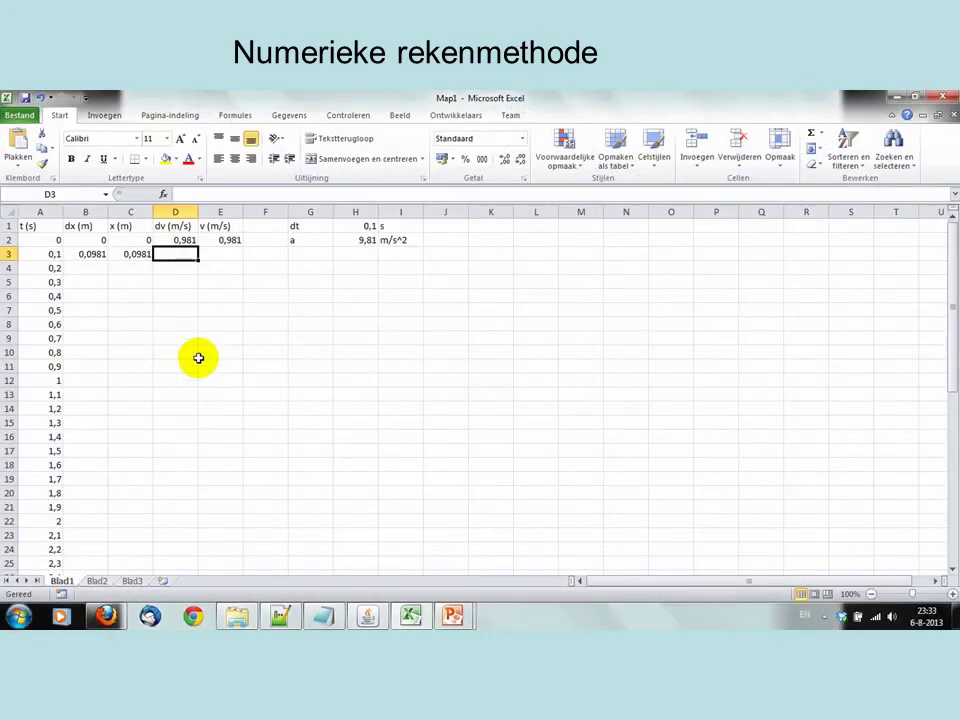
text(=)
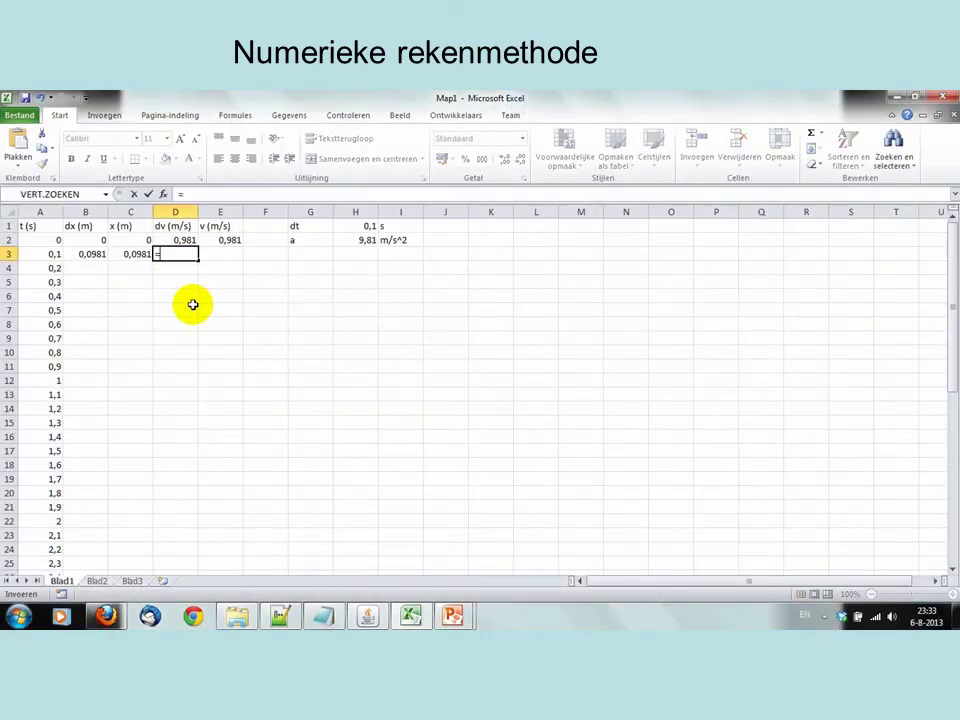
click(363, 241)
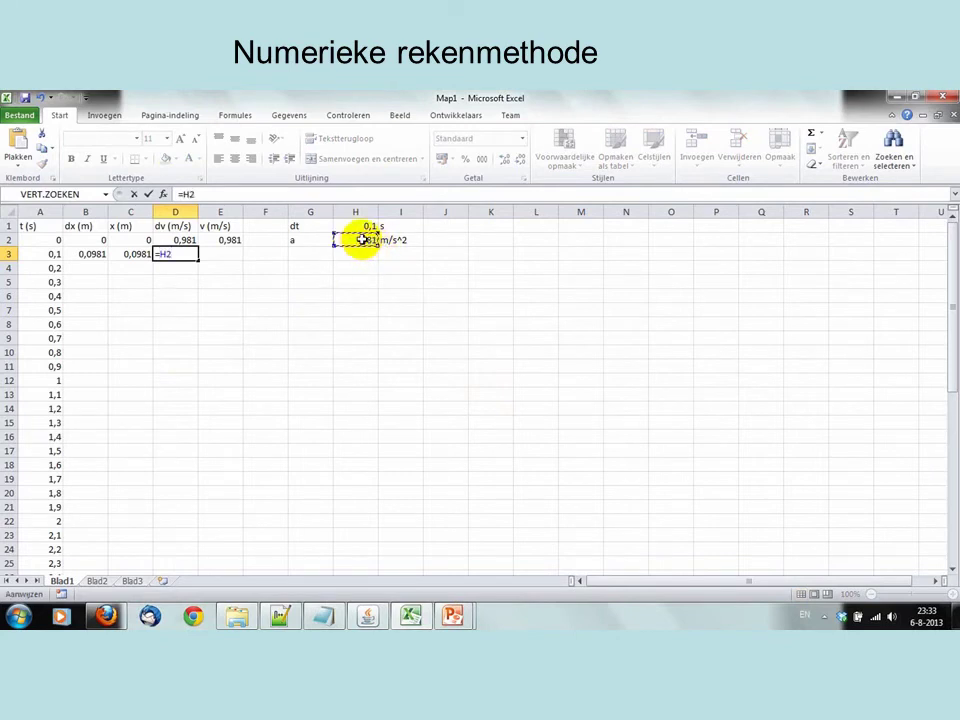
text(*)
click(361, 226)
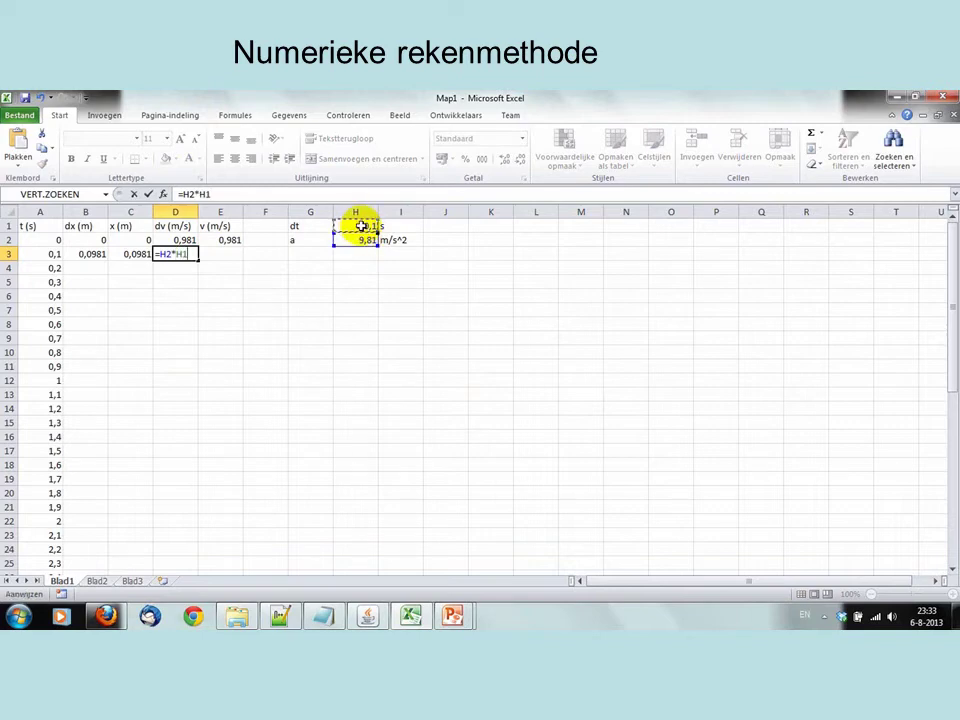
key(Return)
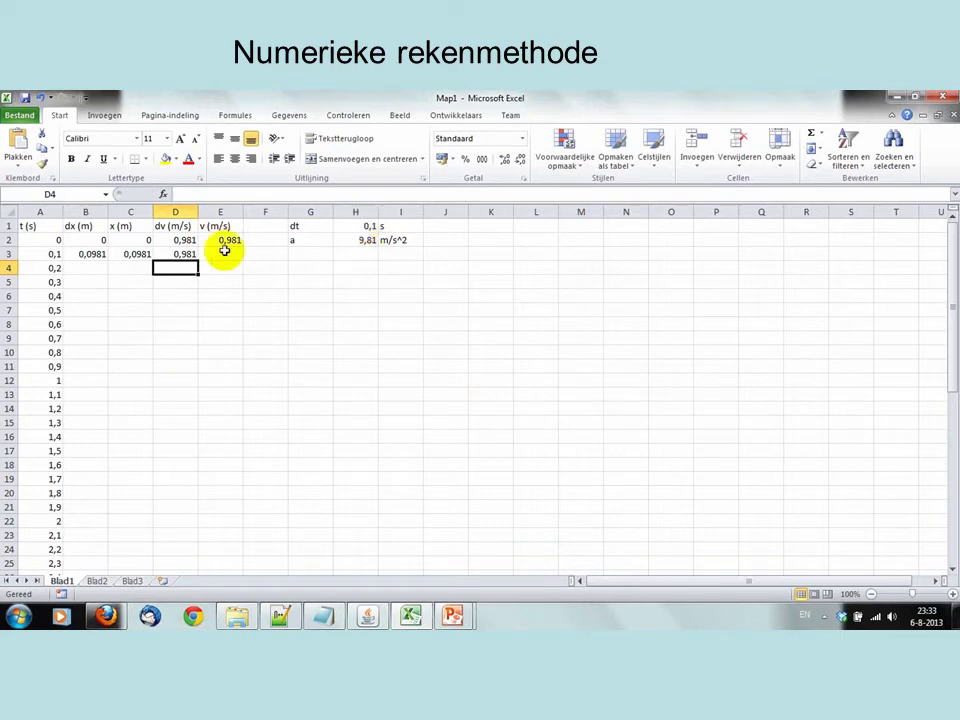
Step: Make both references in D3's formula absolute, so it reads =$H$2*$H$1
click(172, 253)
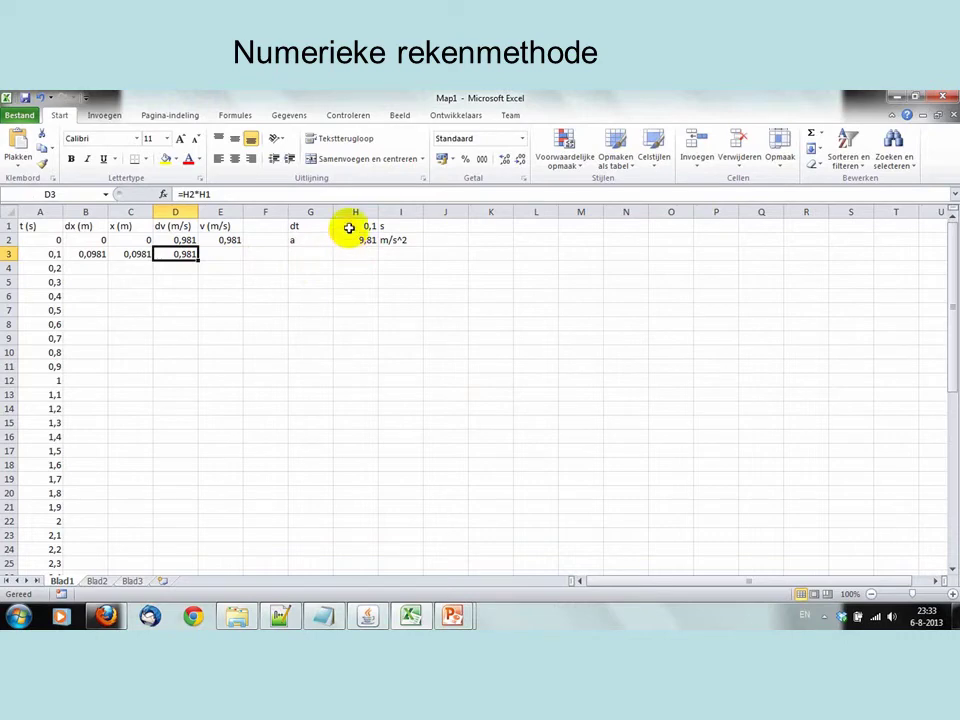
click(181, 195)
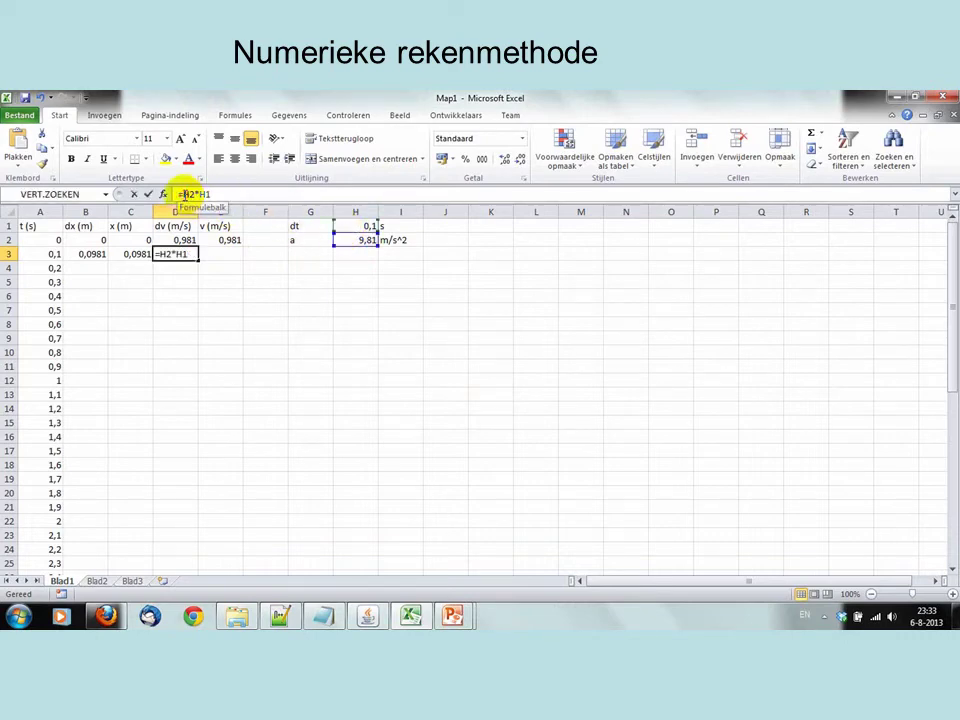
text($)
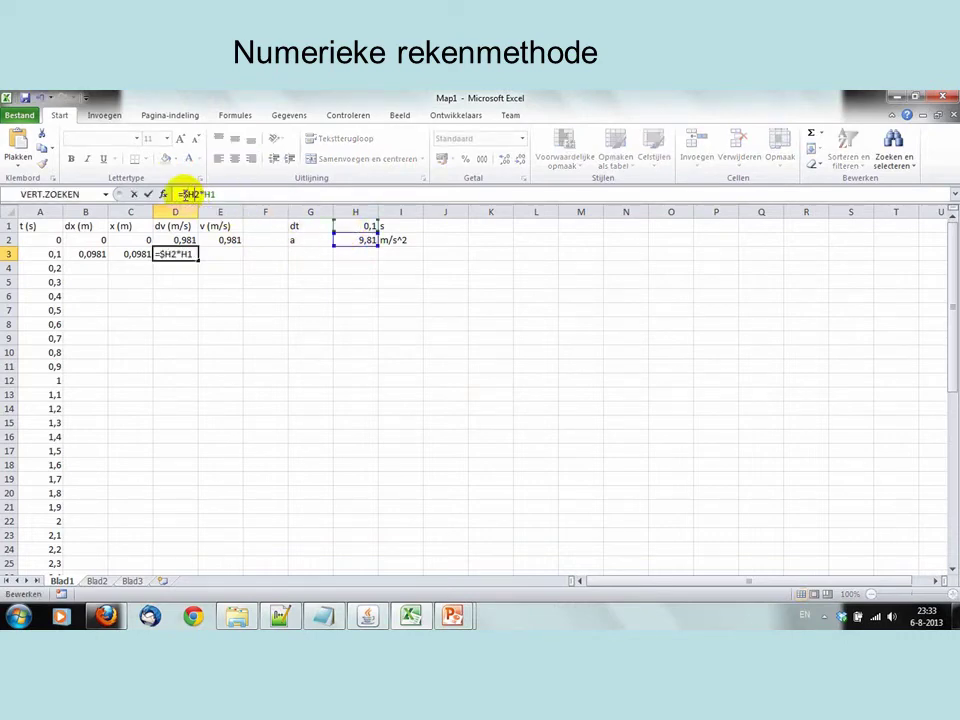
key(Right)
text($)
key(Right)
key(Right)
text($)
key(Right)
text($)
key(Return)
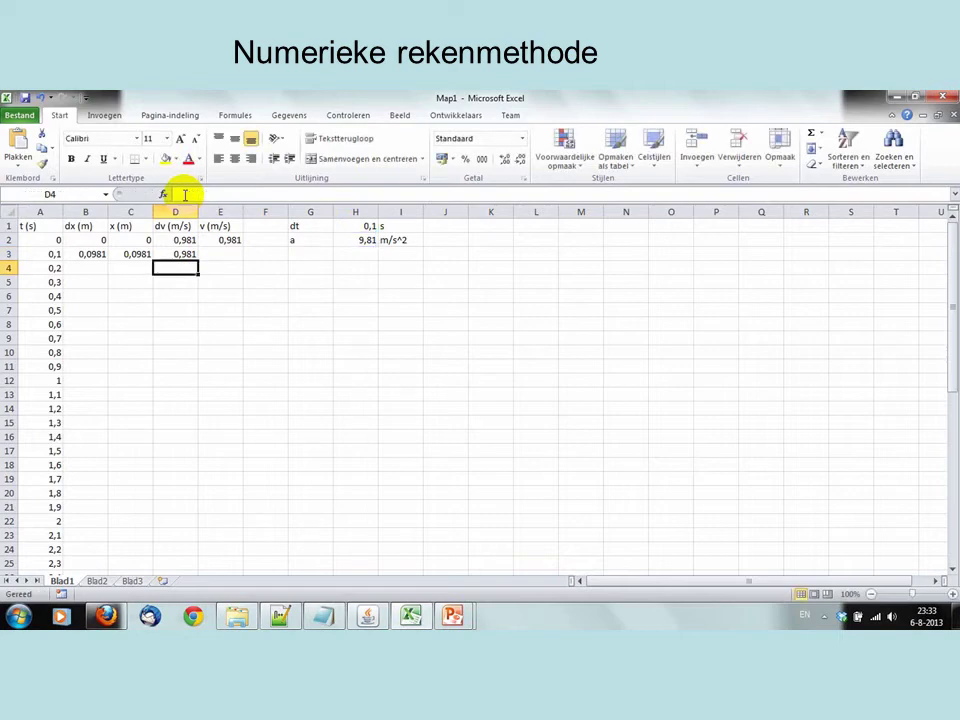
Step: Select E3 and switch to the PowerPoint slide show to consult the formula for v
click(210, 254)
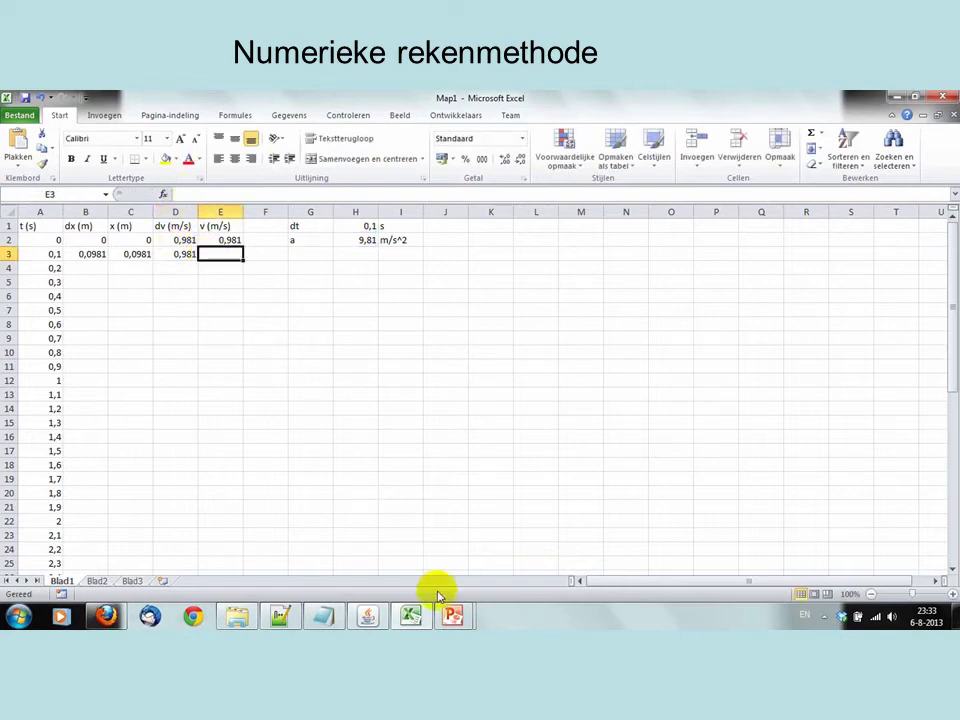
mouse_move(455, 618)
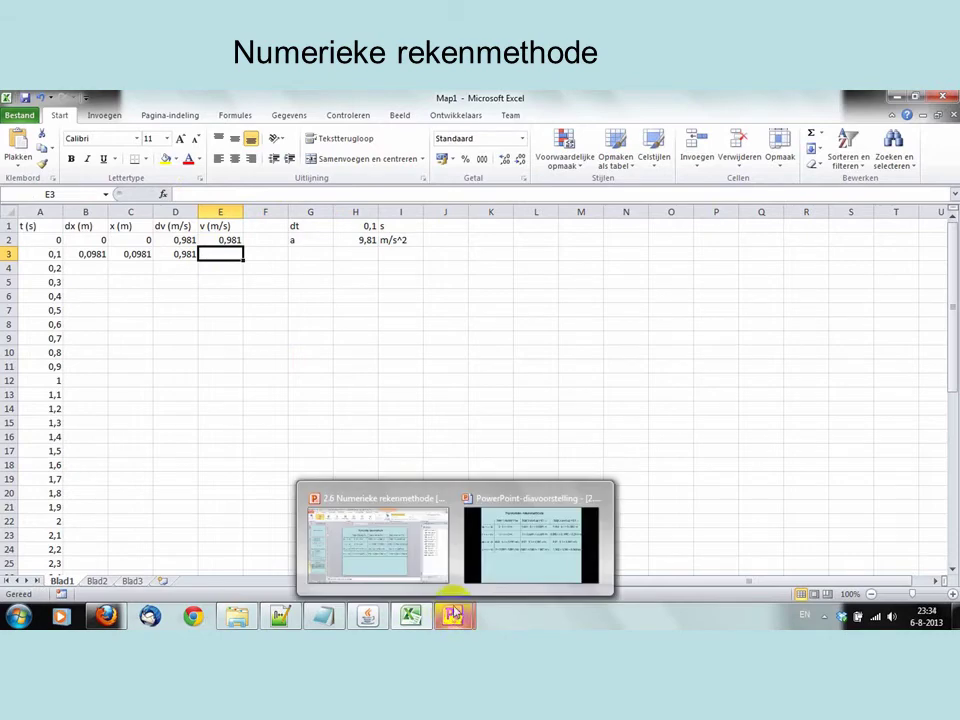
click(507, 549)
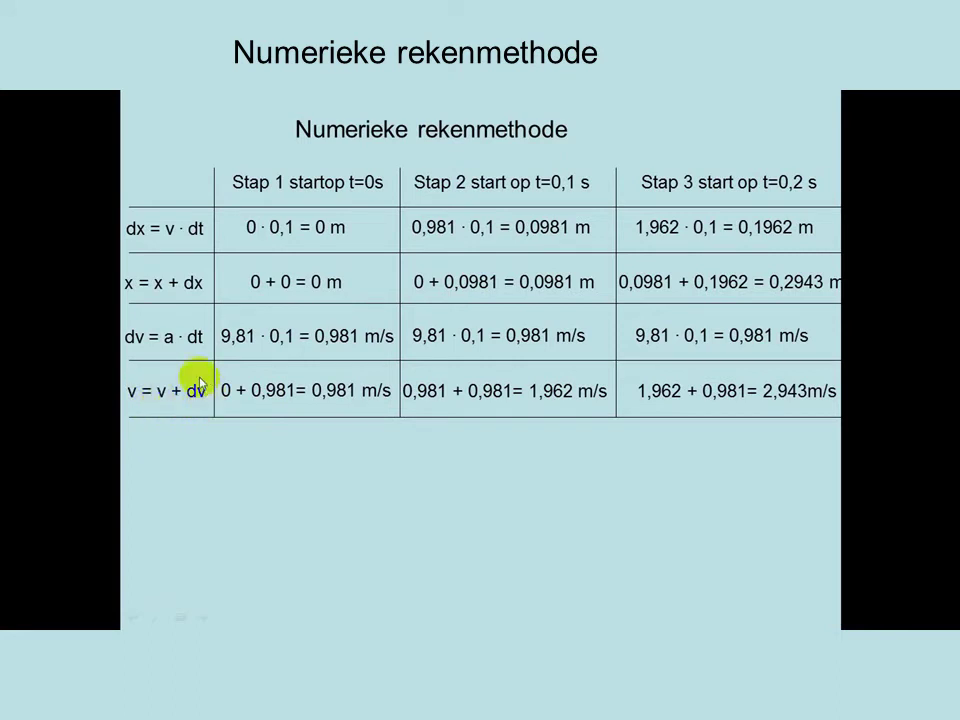
Step: Return to Excel and enter the velocity formula =E2+D3 in E3, adding dv to the previous v
key(alt+Tab)
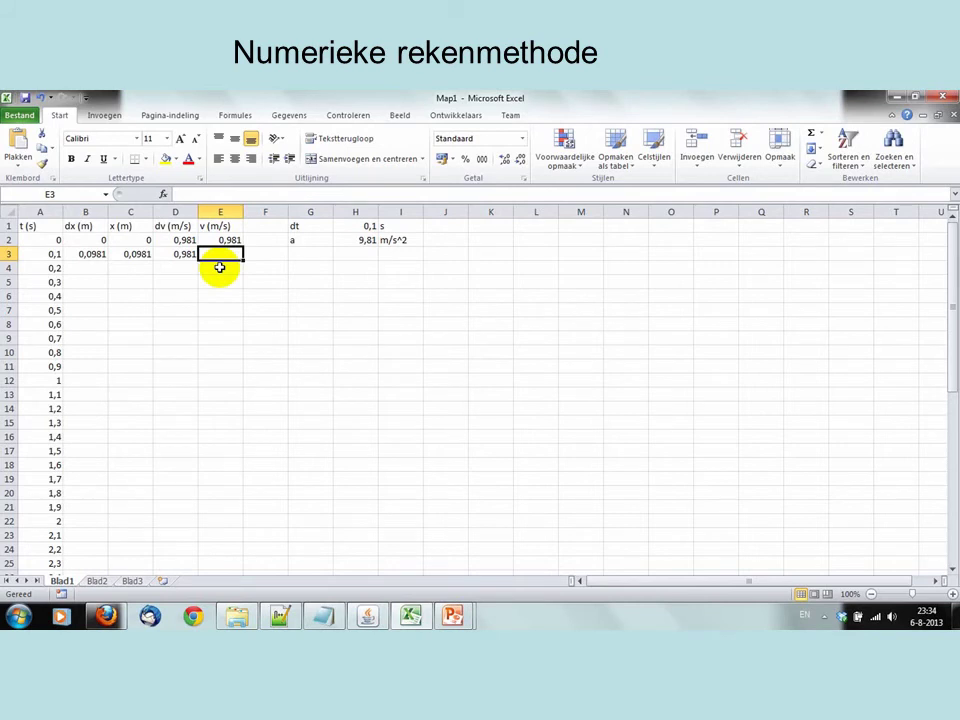
text(=)
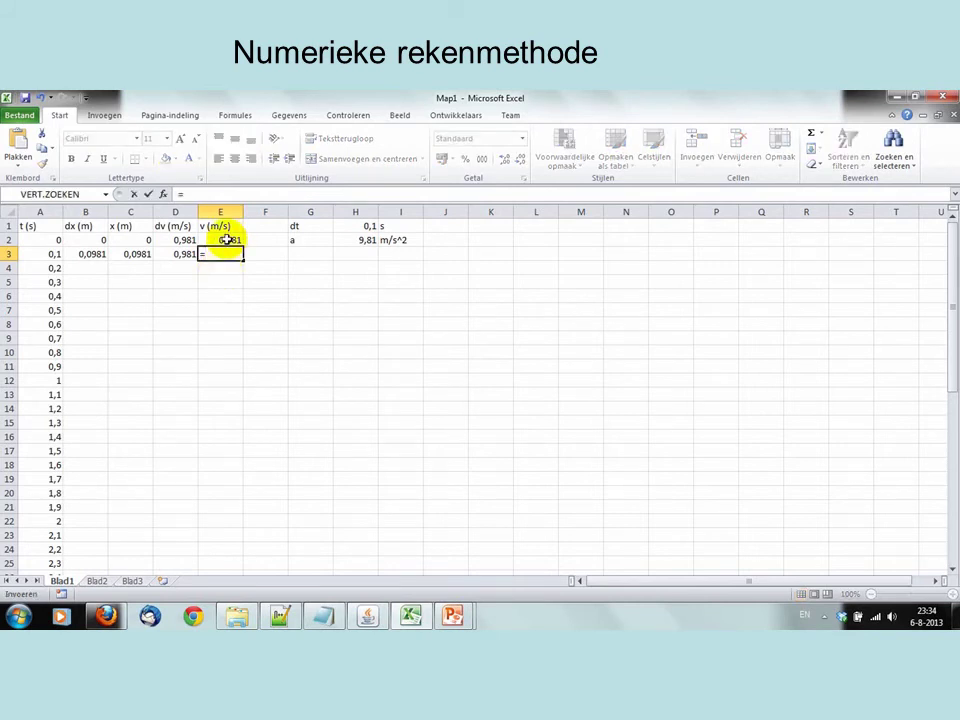
click(228, 240)
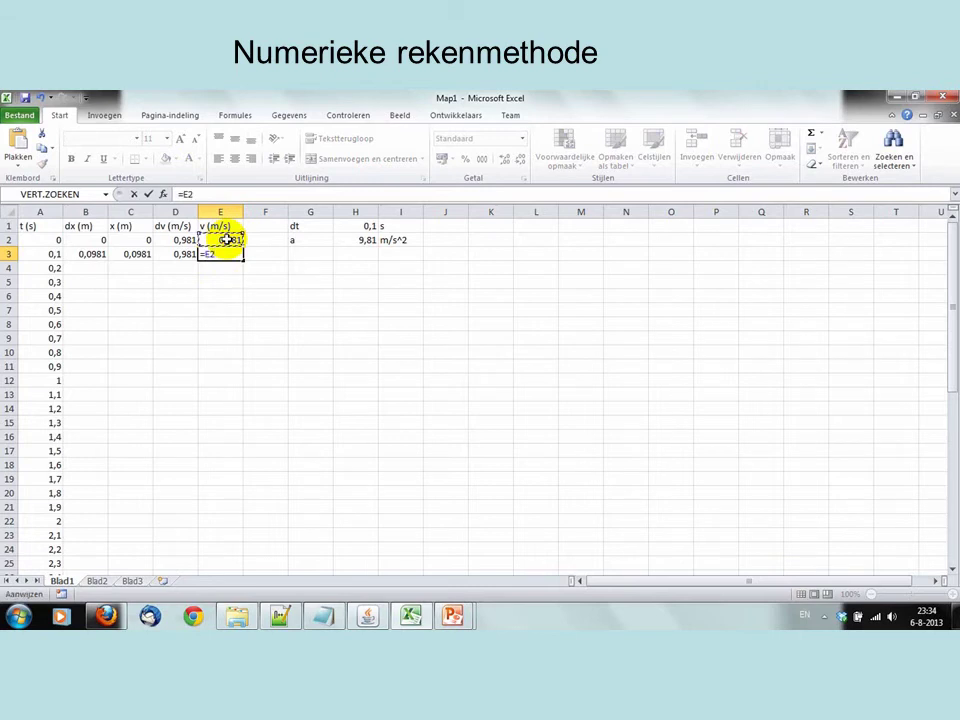
text(+)
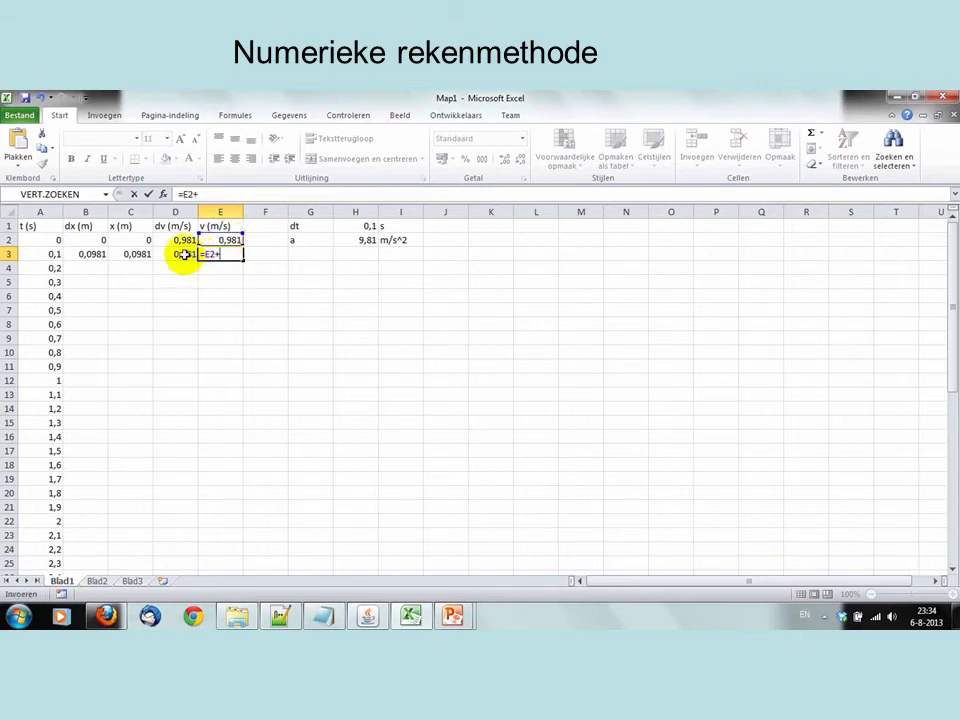
click(184, 254)
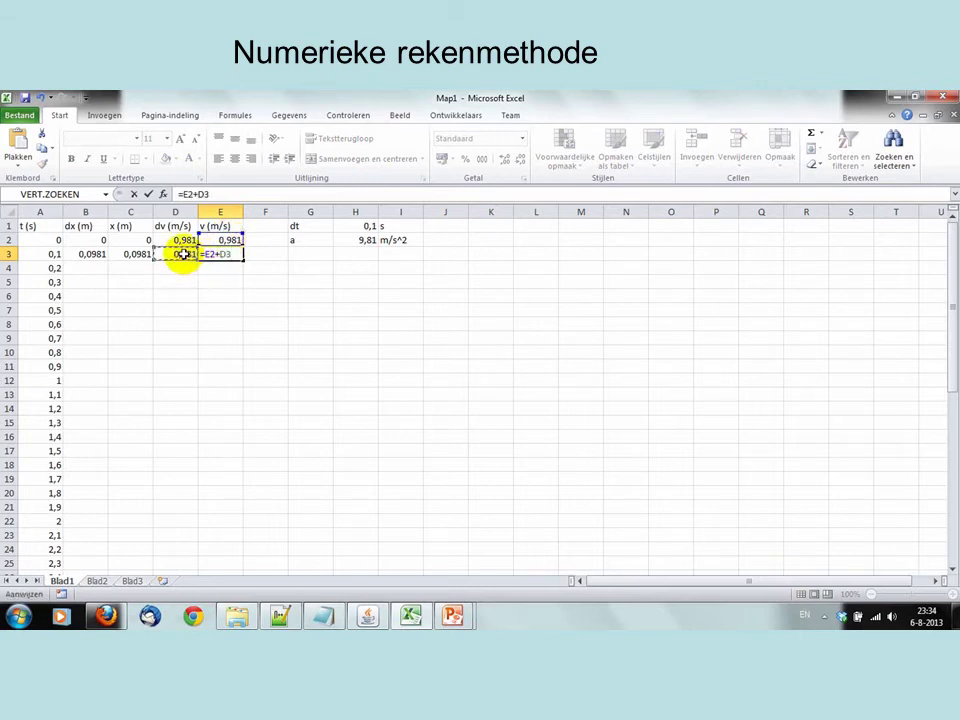
key(Return)
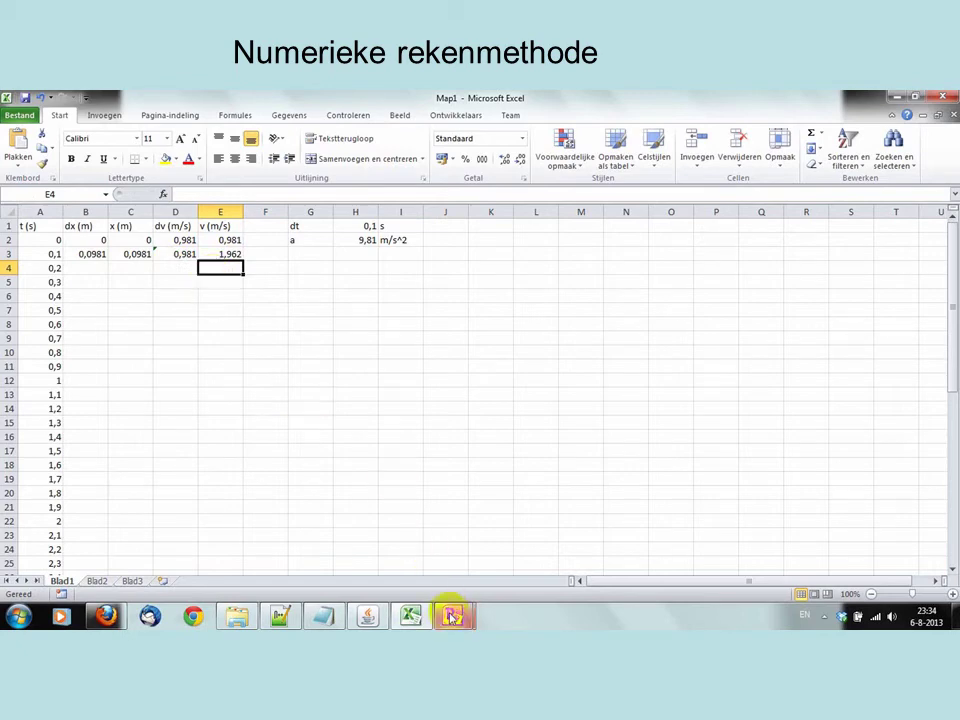
Step: Switch to the PowerPoint slide show to compare row 3 with the worked values for step 2
mouse_move(452, 617)
mouse_move(530, 548)
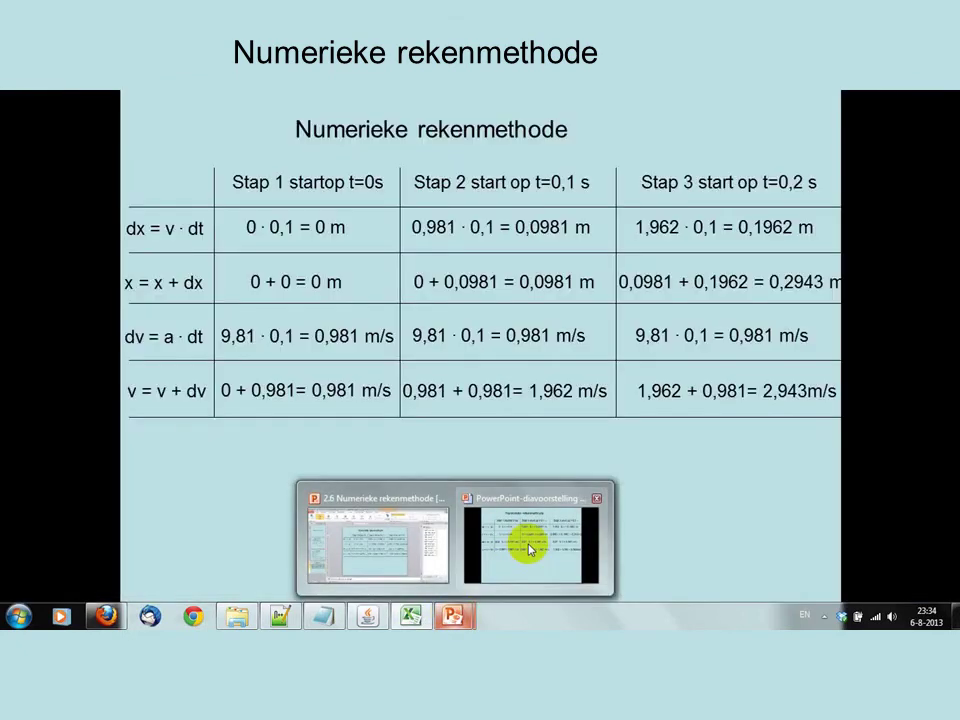
click(528, 546)
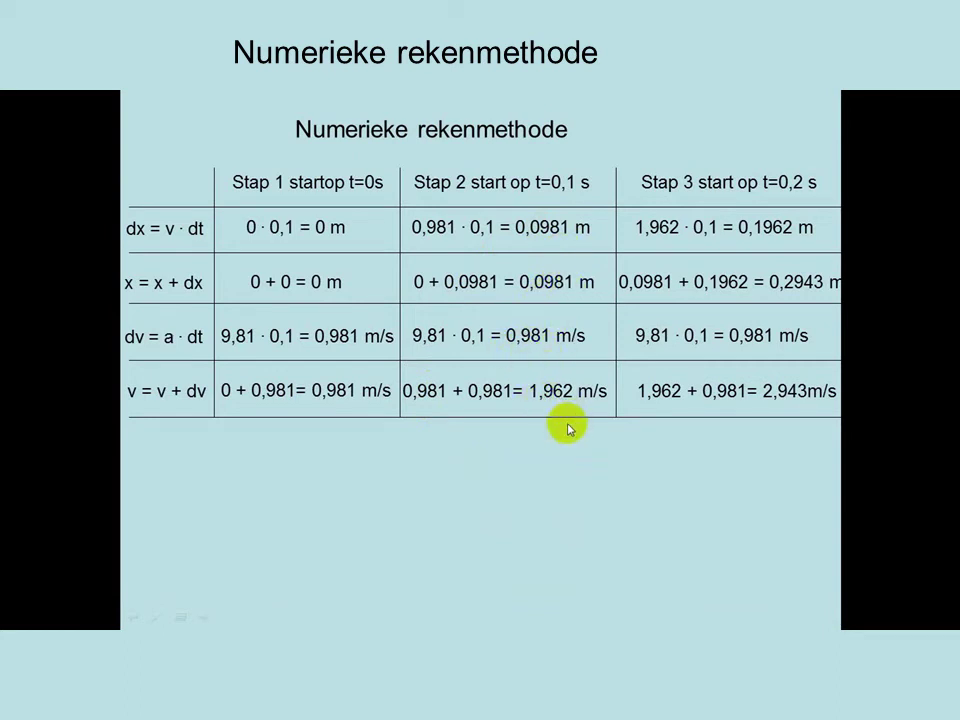
Step: Return to Excel and fill the formulas in B3:E3 down to row 50, then deselect the range
key(alt+Tab)
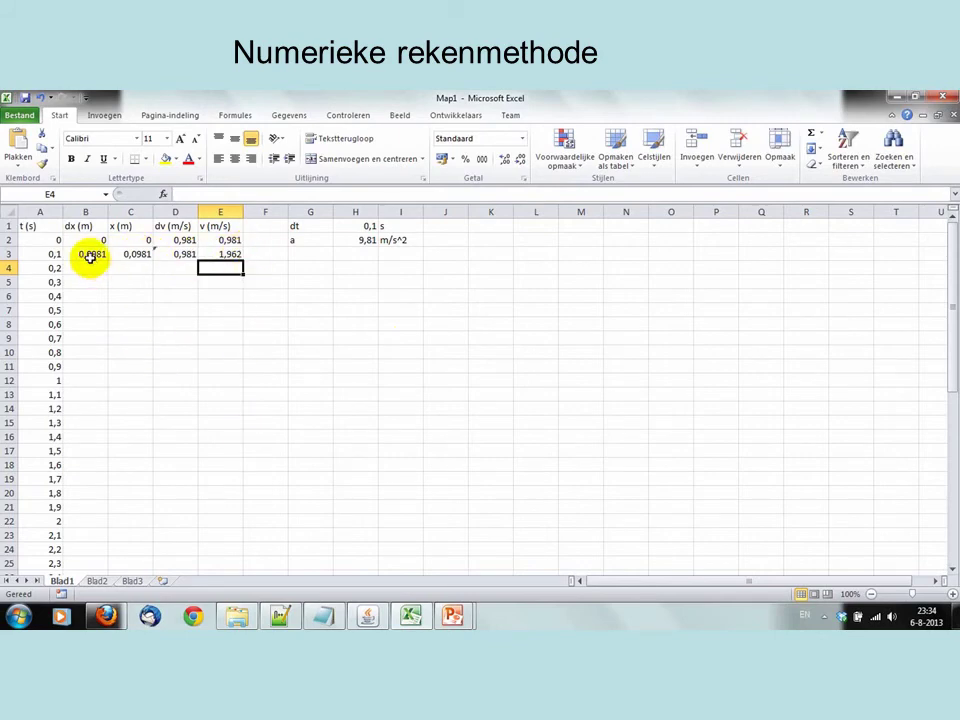
drag(90, 255, 238, 561)
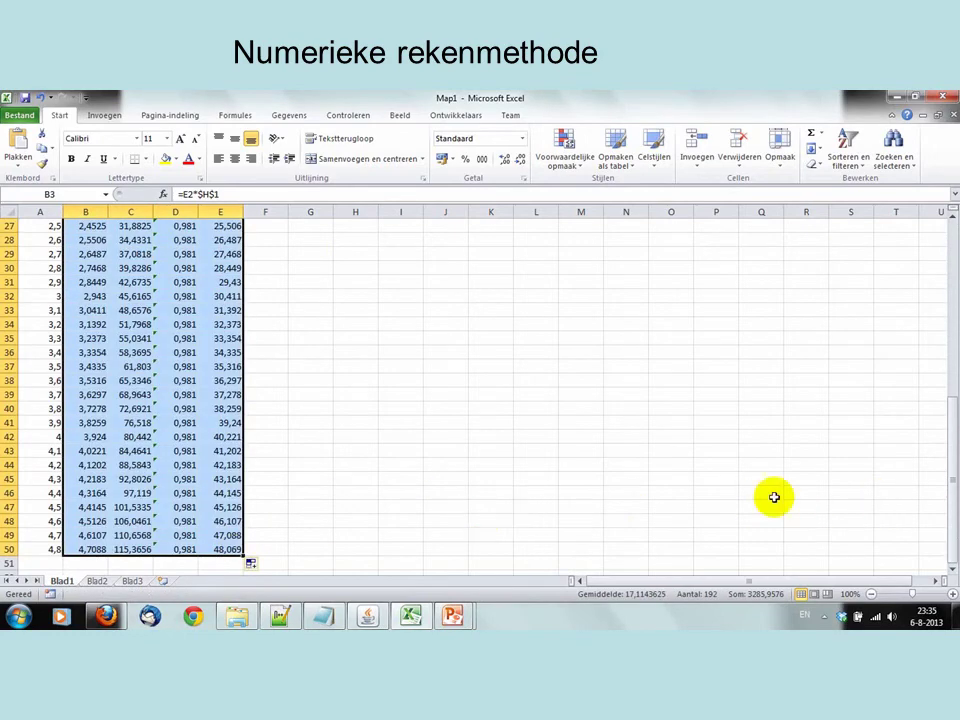
drag(946, 495, 948, 288)
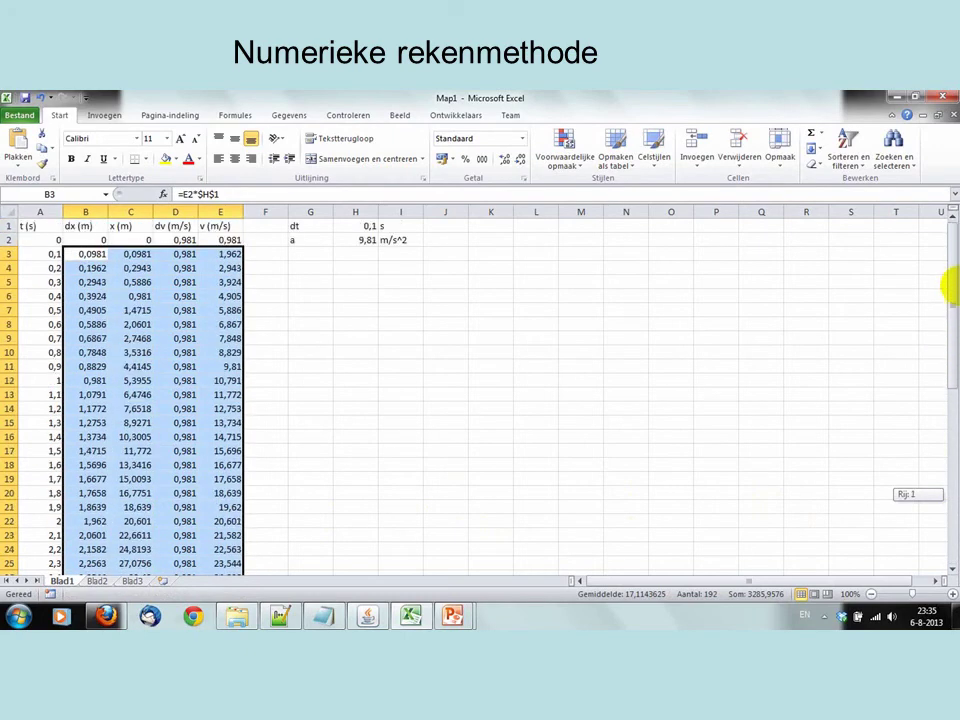
click(265, 253)
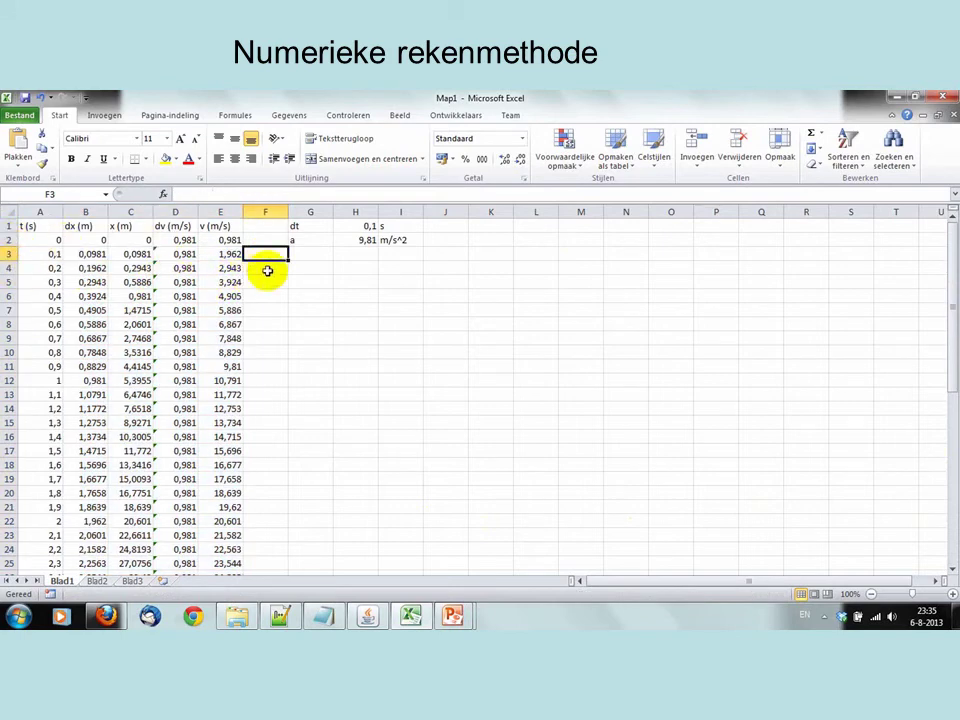
Step: Check dx and x in row 4 against the slide's step 3, and examine t through x in rows 21 and 22
click(88, 269)
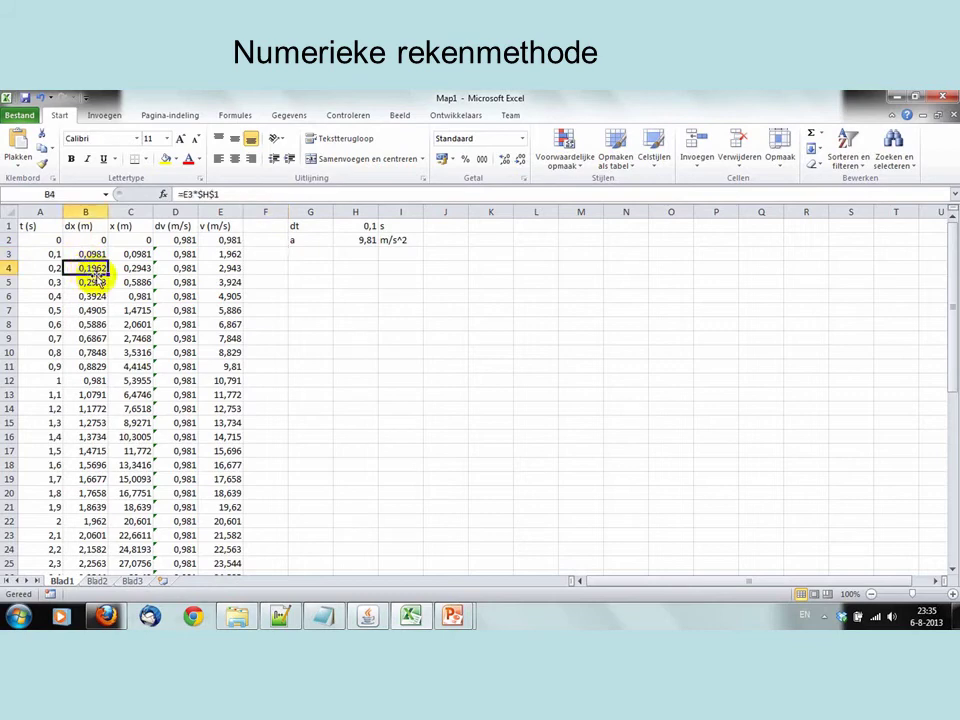
click(133, 269)
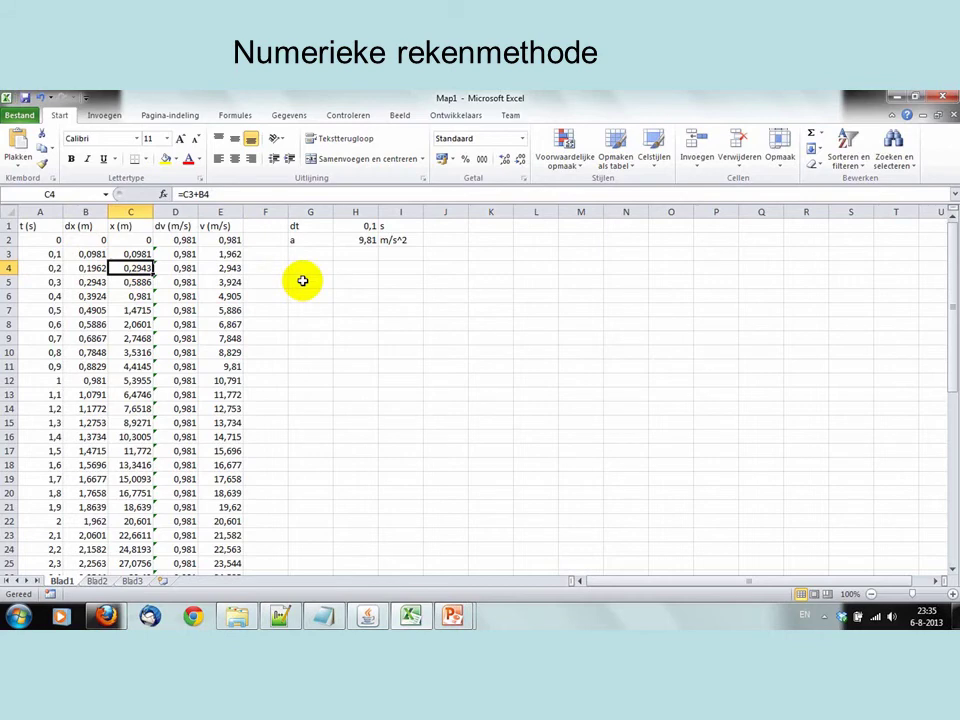
mouse_move(450, 620)
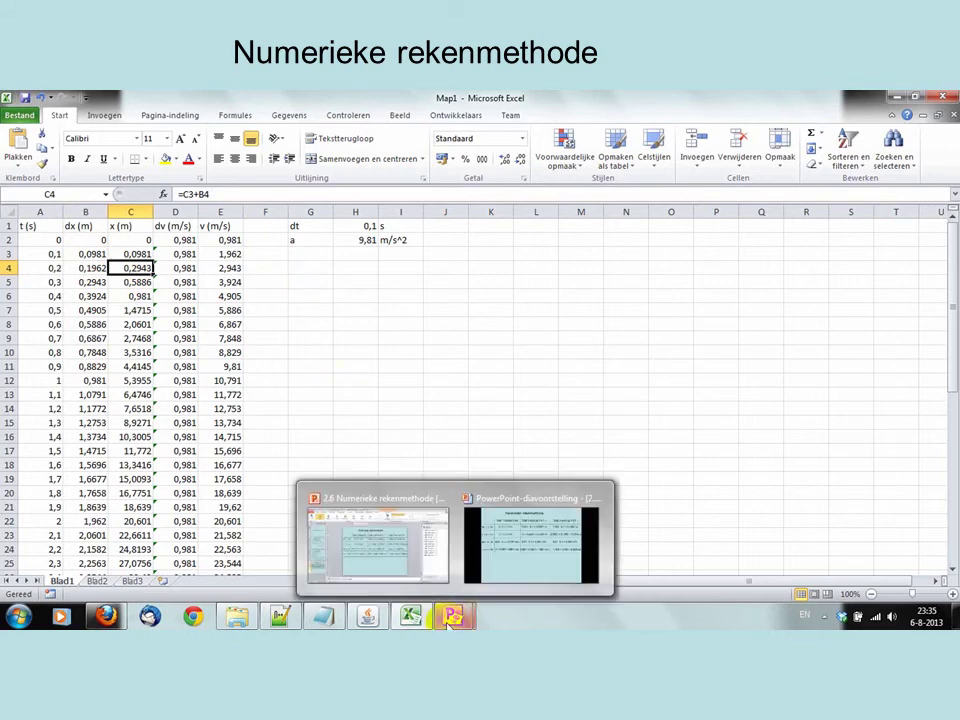
mouse_move(536, 538)
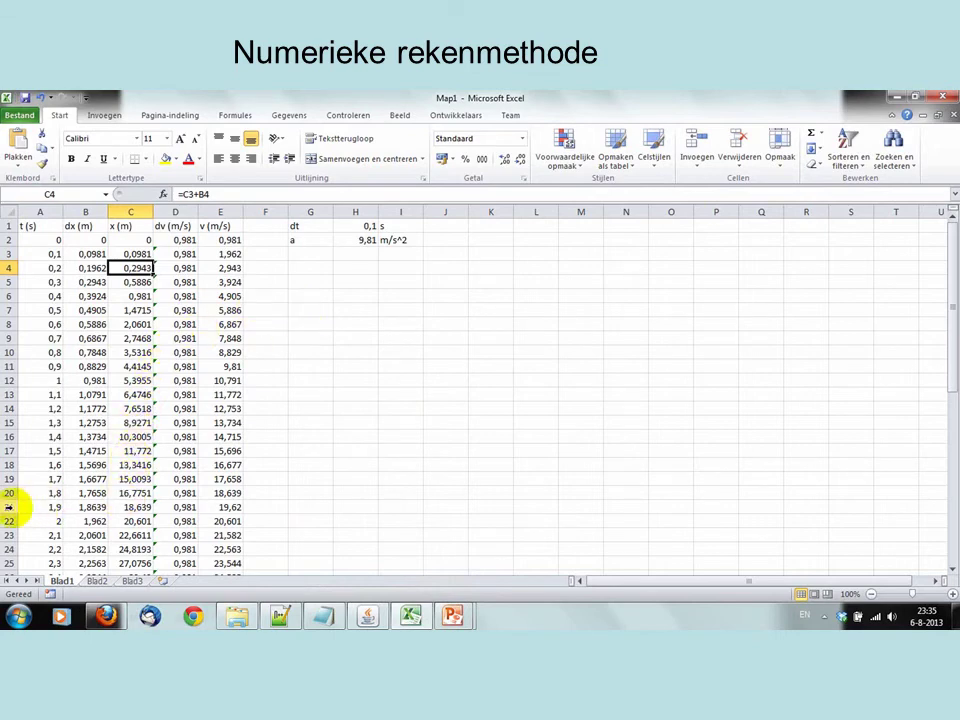
drag(28, 507, 121, 507)
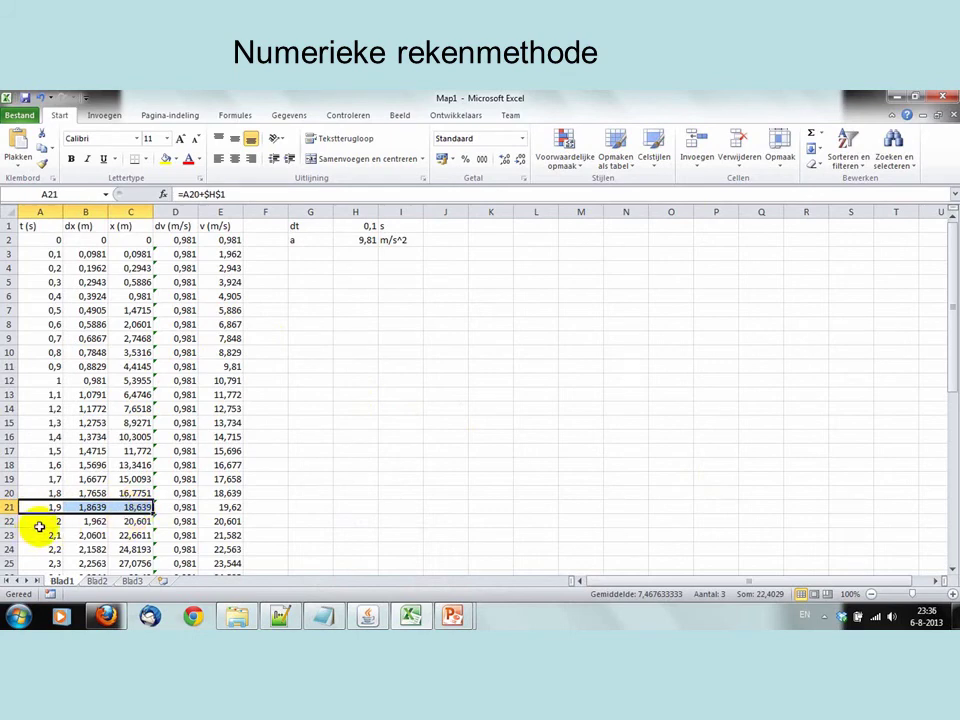
drag(39, 526, 128, 524)
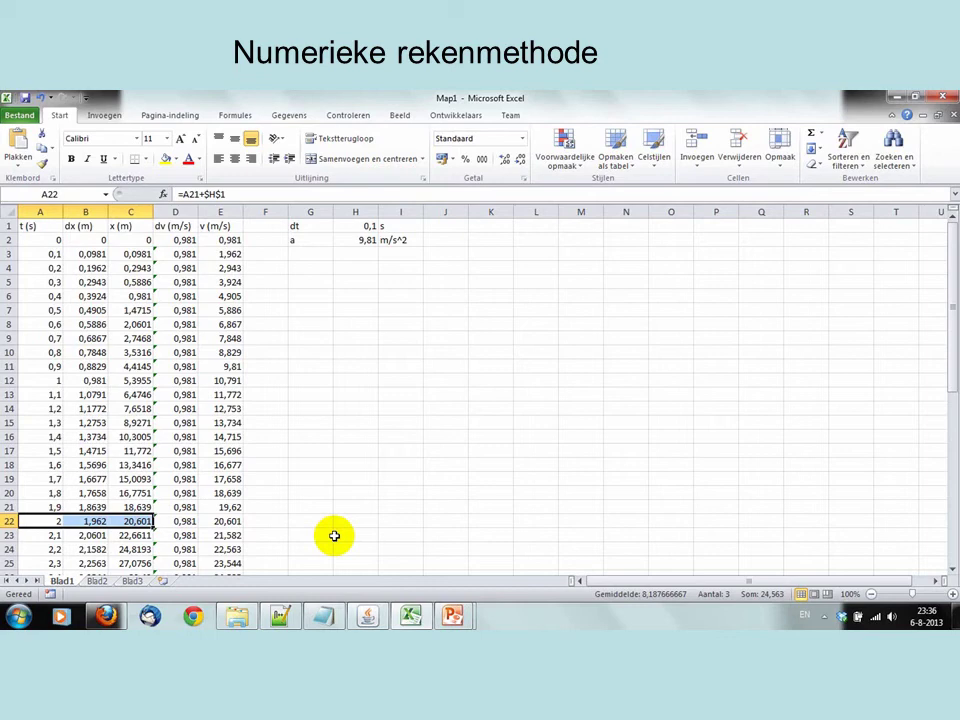
Step: Set the time step dt in H1 to 0,05 s and review the recalculated positions around t = 2 s
click(358, 227)
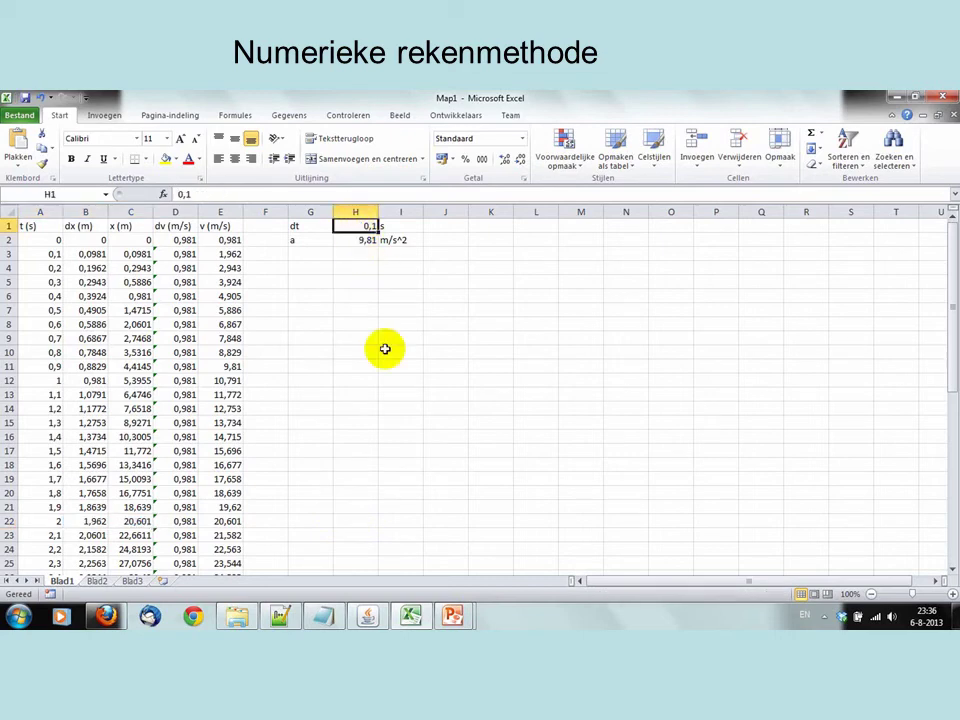
text(0,05)
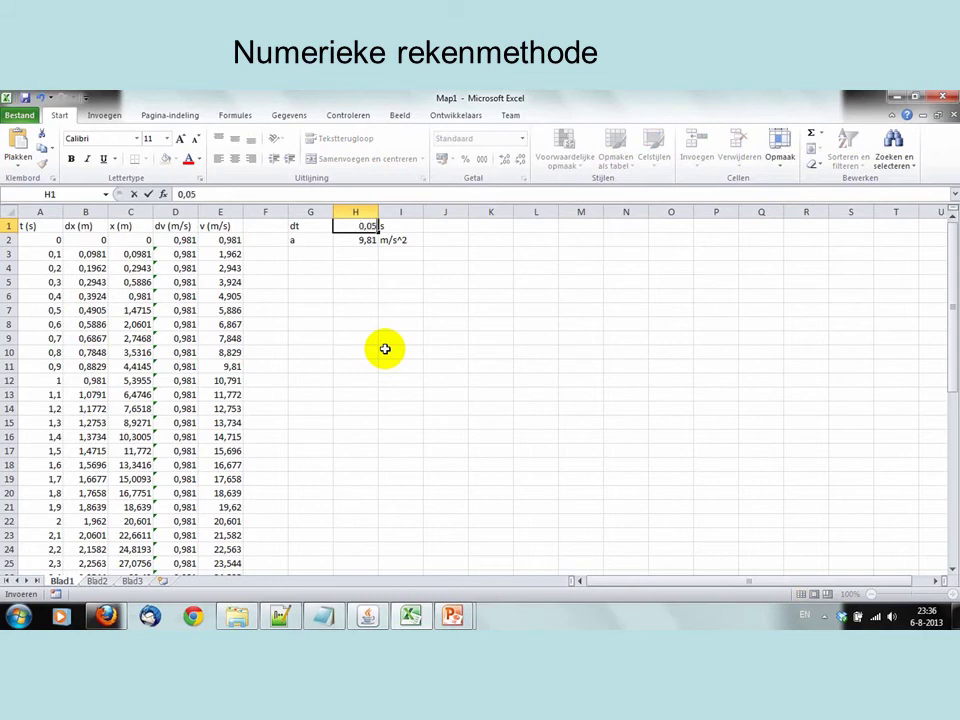
key(Return)
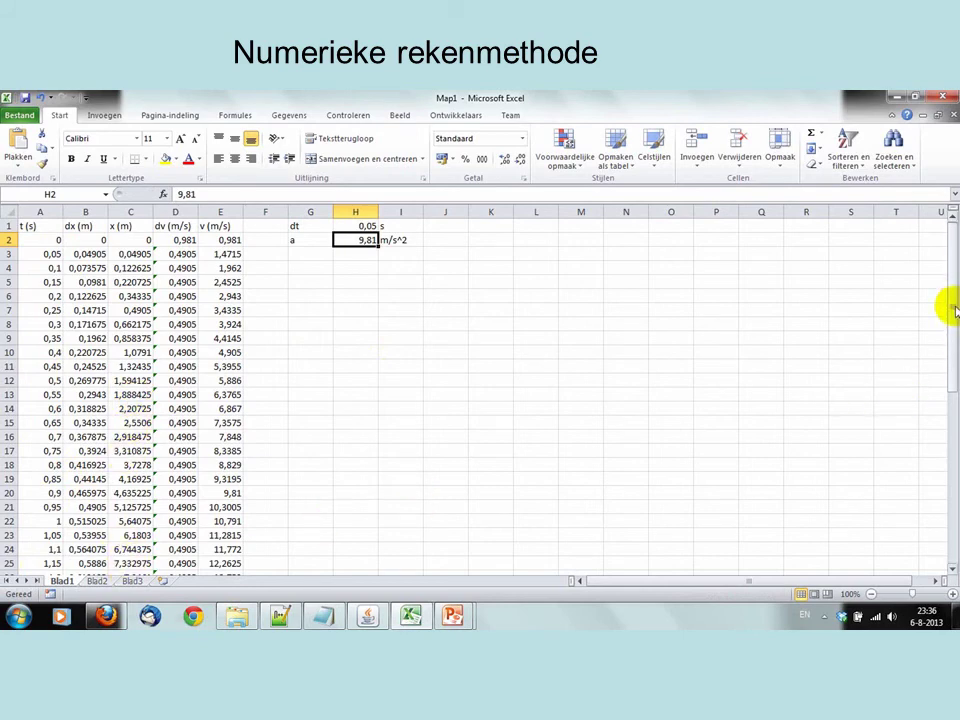
drag(952, 310, 948, 430)
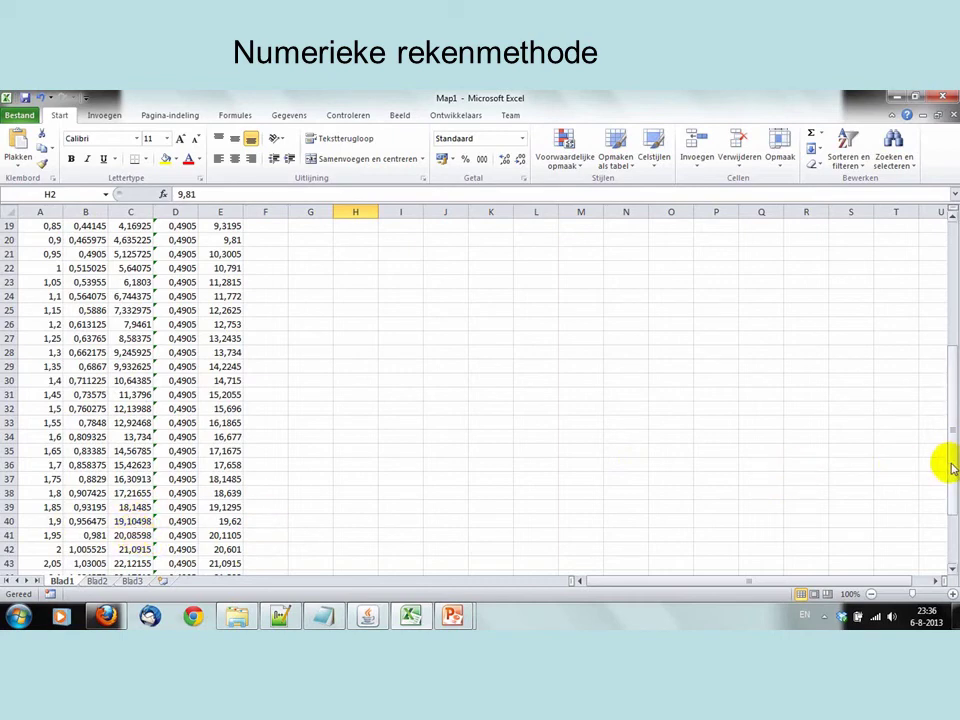
drag(953, 427, 950, 318)
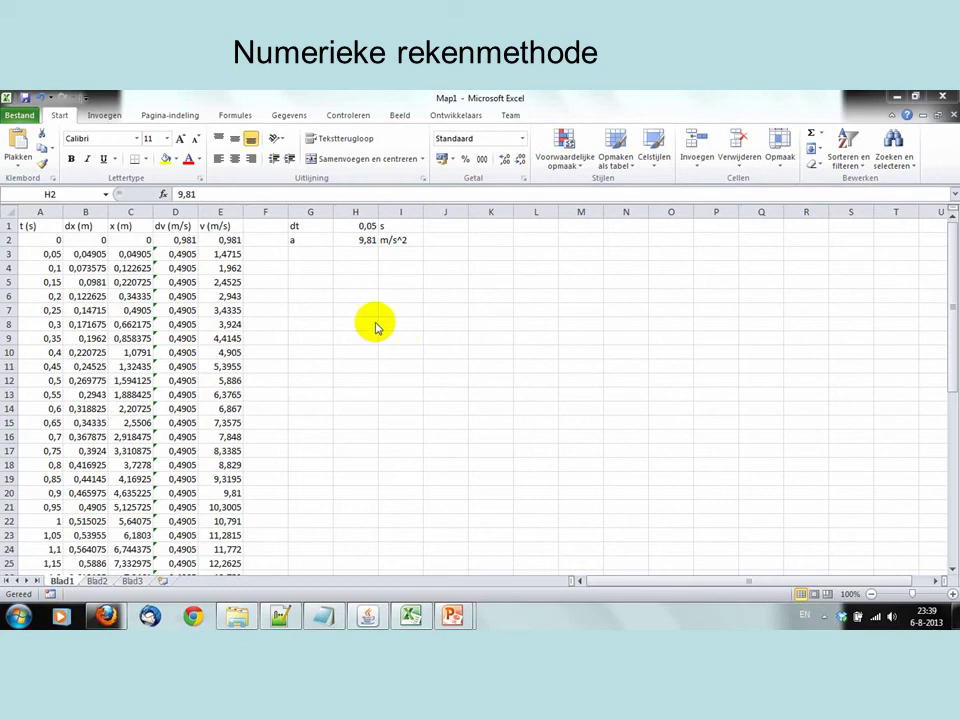
Step: Select the t and x columns (A and C) together and bring up the scatter chart types for them
click(39, 210)
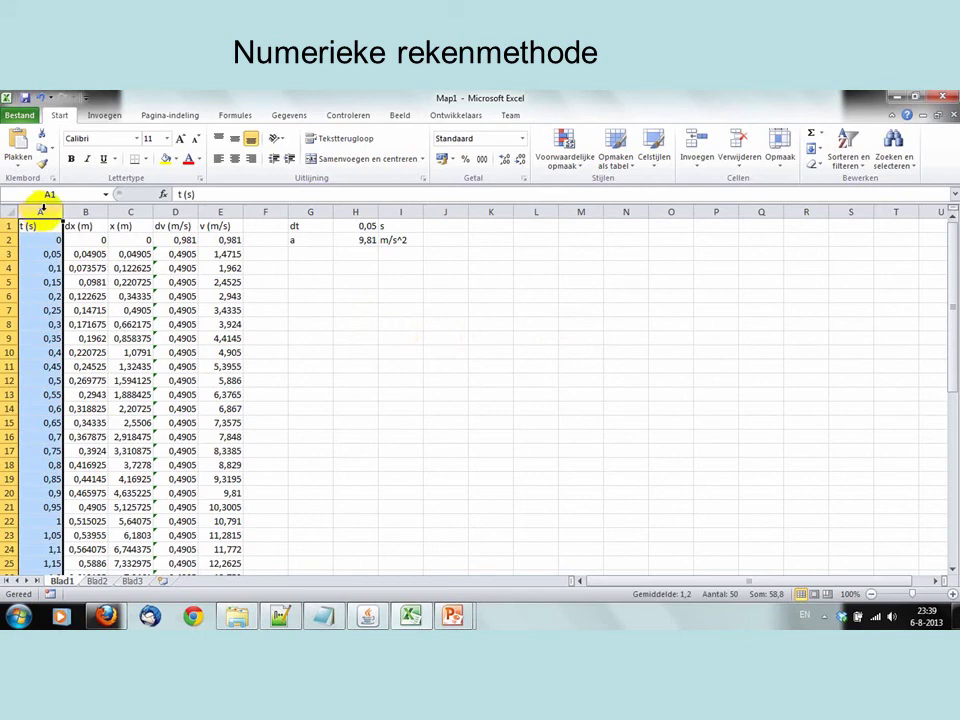
ctrl+click(127, 210)
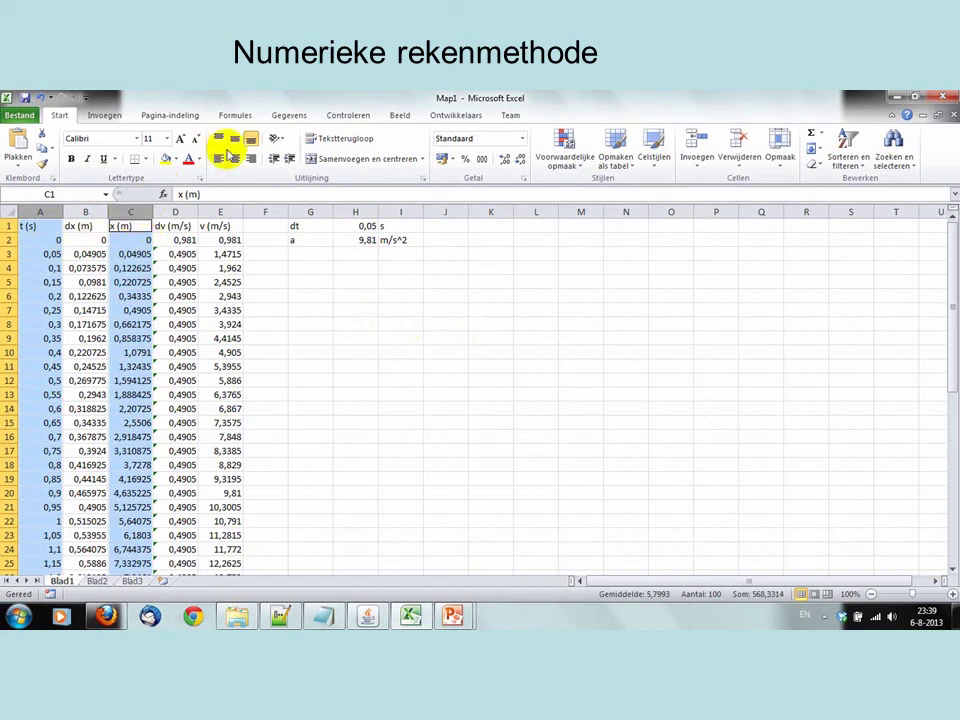
click(102, 117)
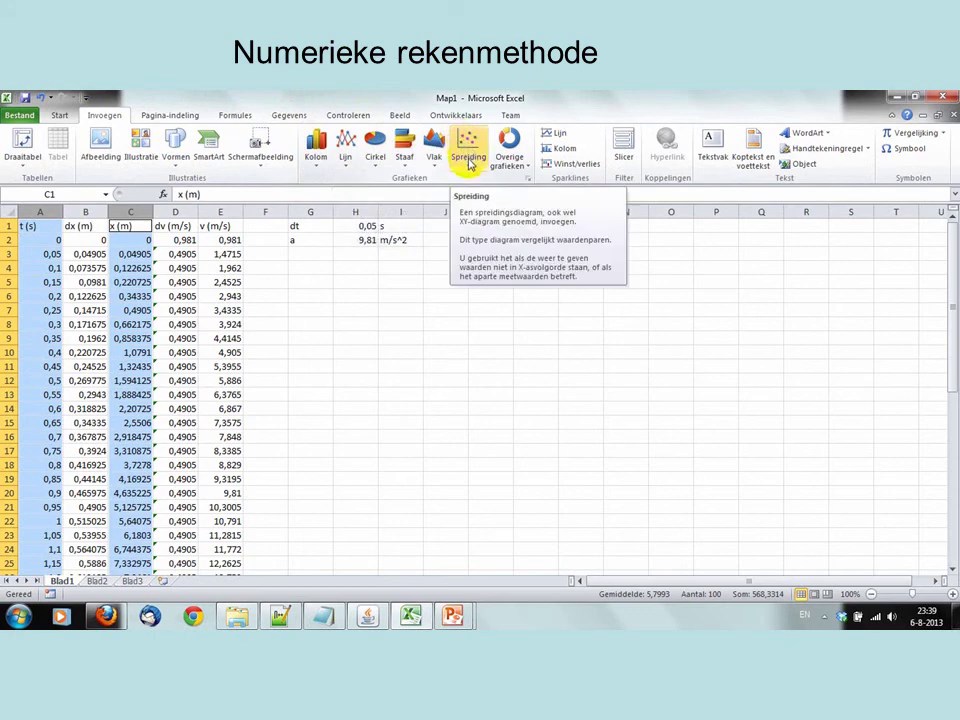
click(469, 160)
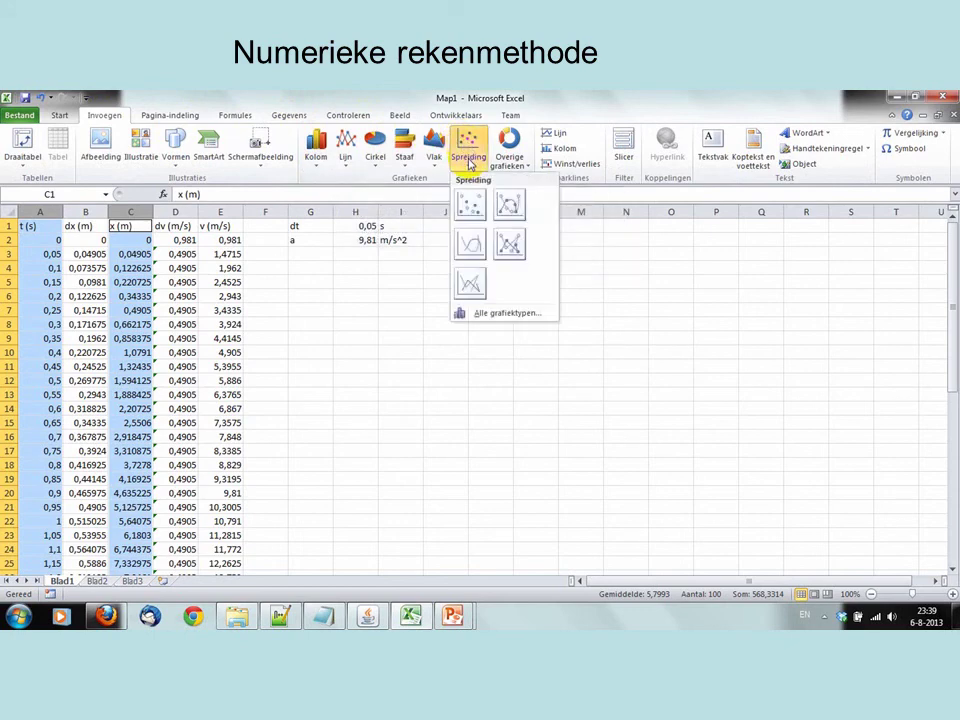